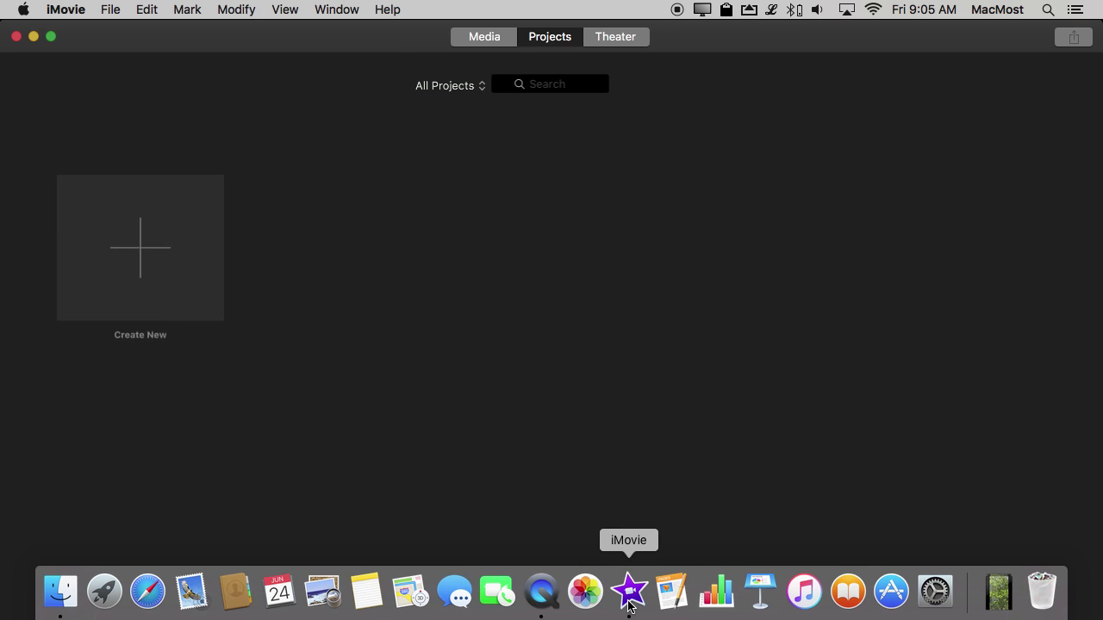
Create a new movie project and open its project media.
left_click(141, 293)
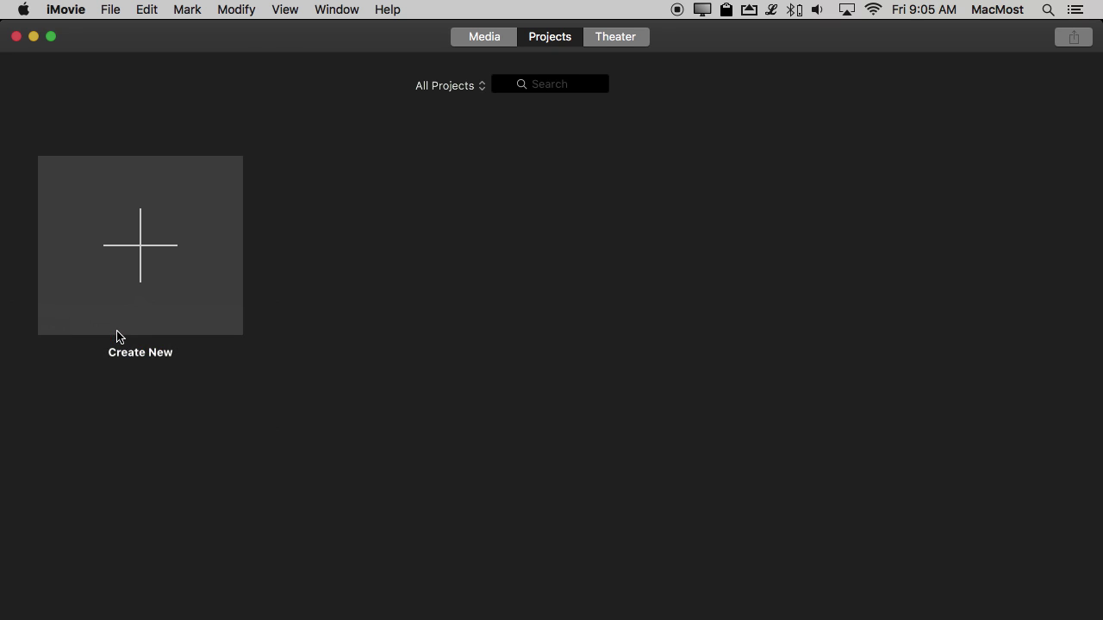
left_click(118, 336)
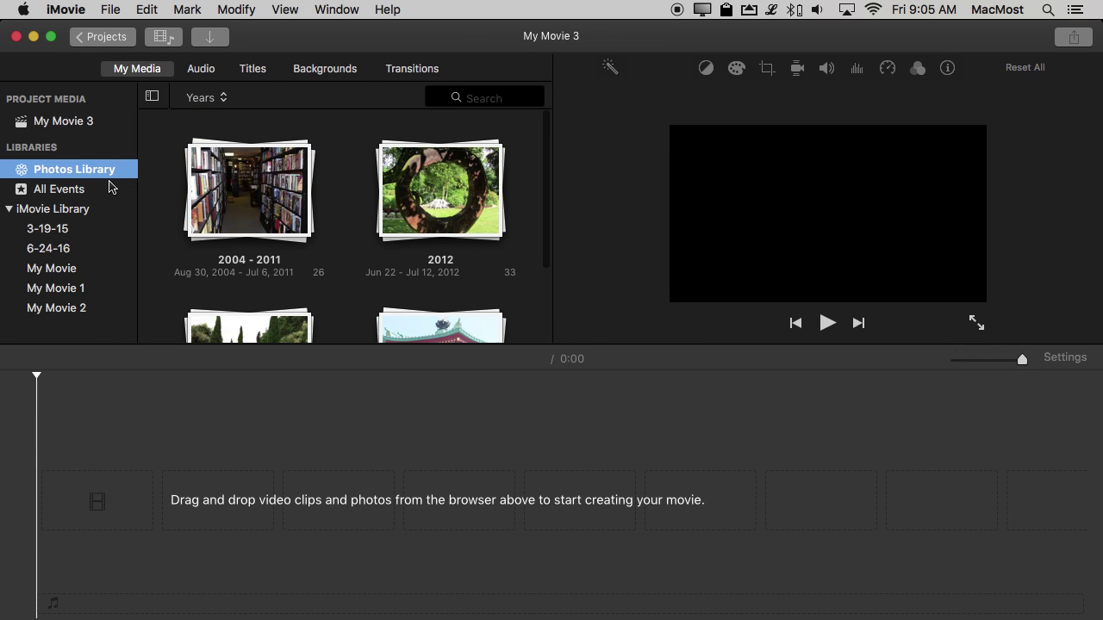
left_click(67, 132)
Import the vertical dog video into the project media and place it at the start of the timeline.
left_click_drag(987, 43, 824, 48)
left_click_drag(1017, 73, 121, 383)
left_click_drag(127, 247, 98, 248)
left_click_drag(112, 35, 275, 32)
left_click_drag(177, 190, 66, 480)
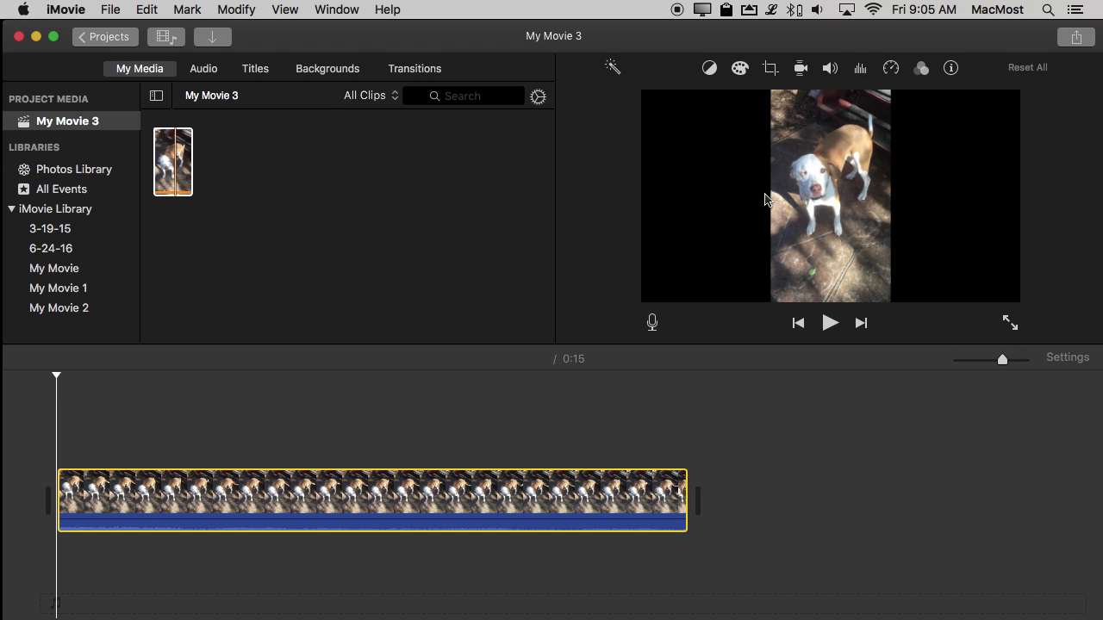
Try Crop to Fill on the timeline's dog clip and reset the clip's adjustments.
left_click(772, 68)
left_click(673, 100)
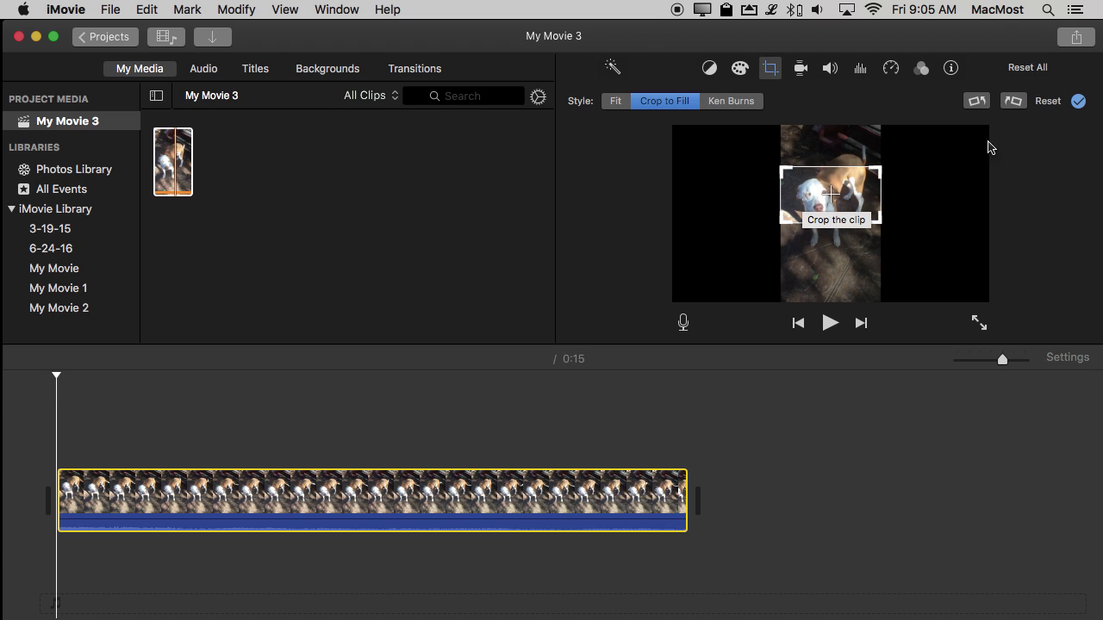
left_click(1079, 102)
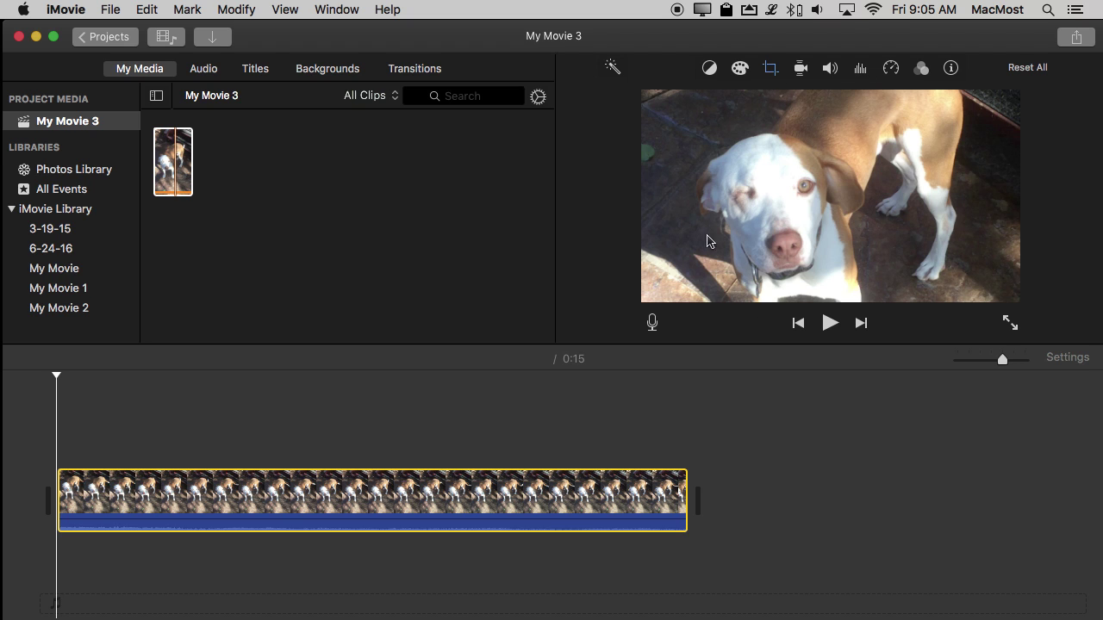
left_click(1046, 68)
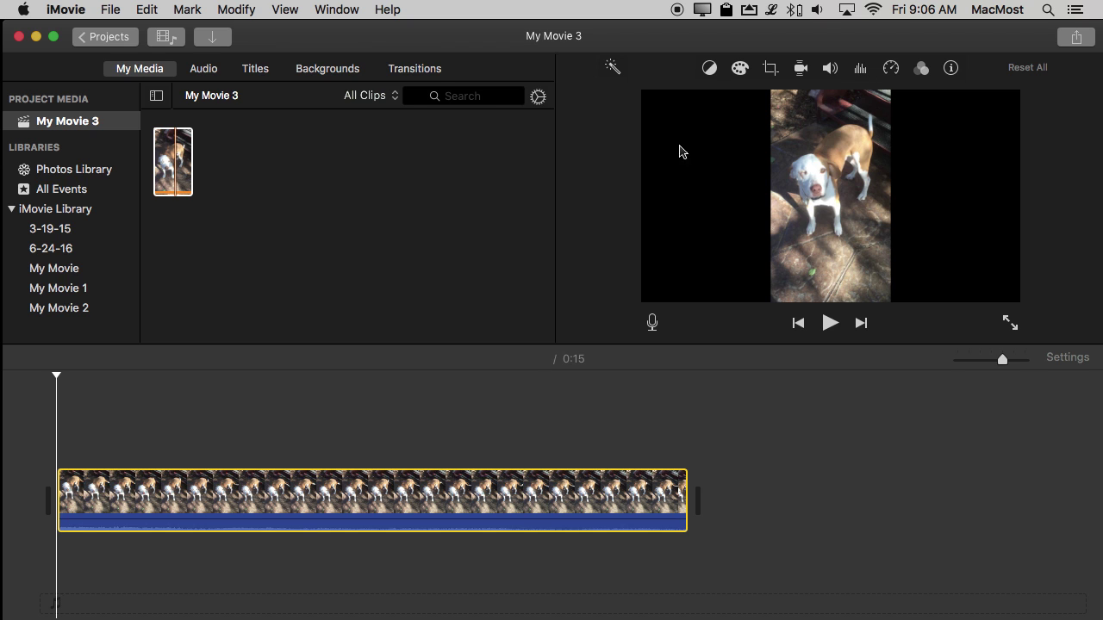
Remove the dog clip from the timeline, keeping it in the project media.
left_click(173, 158)
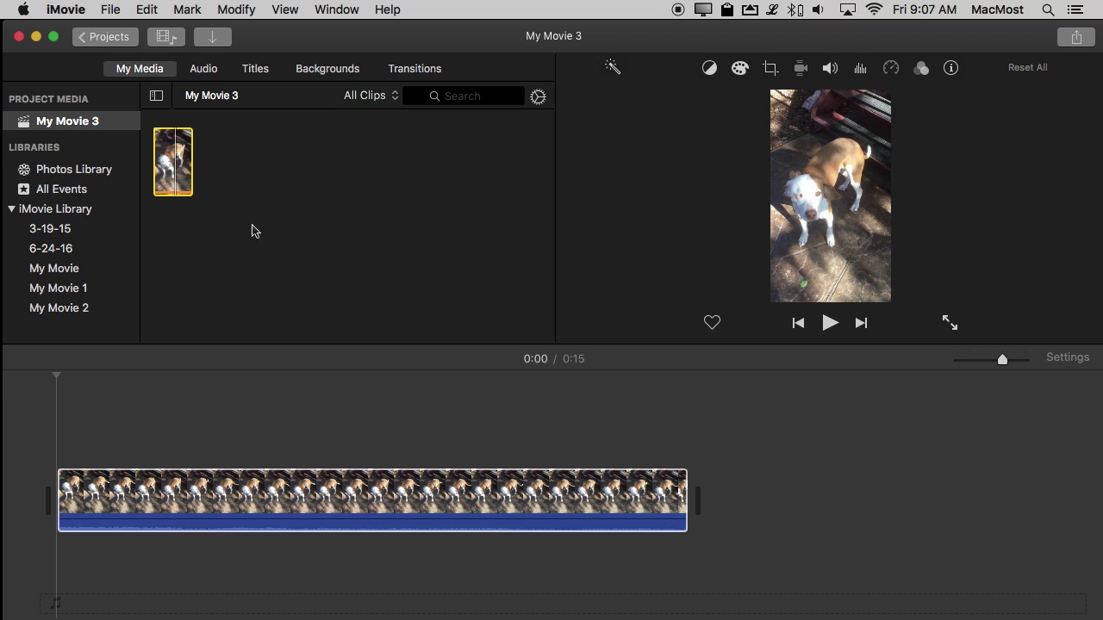
left_click(155, 487)
key("Delete")
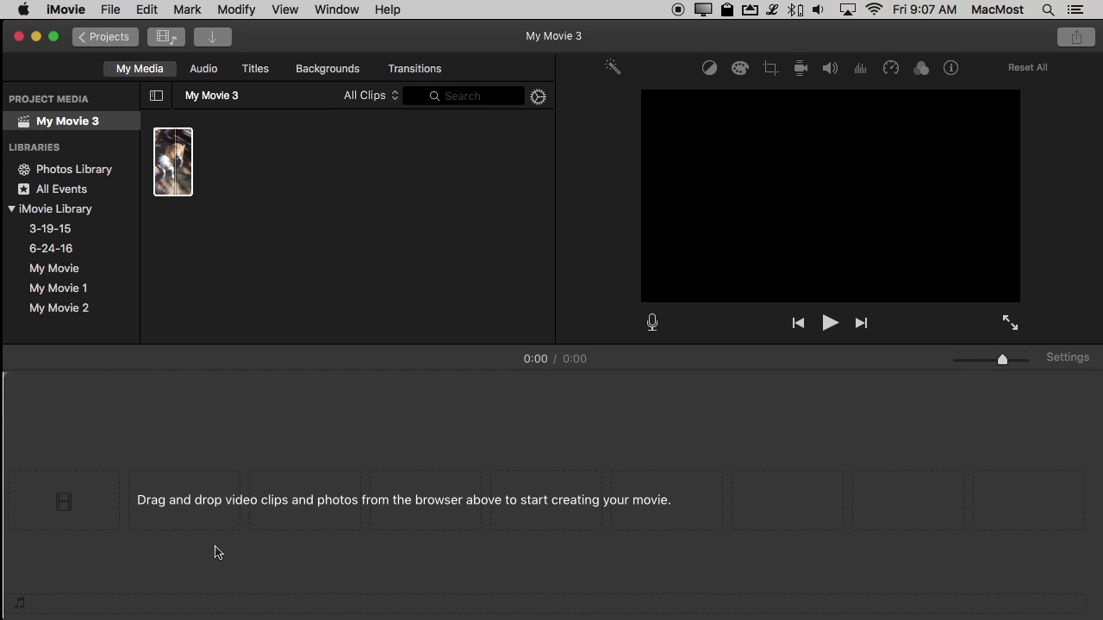
Add the Industrial background as the first clip in the empty timeline.
left_click(173, 173)
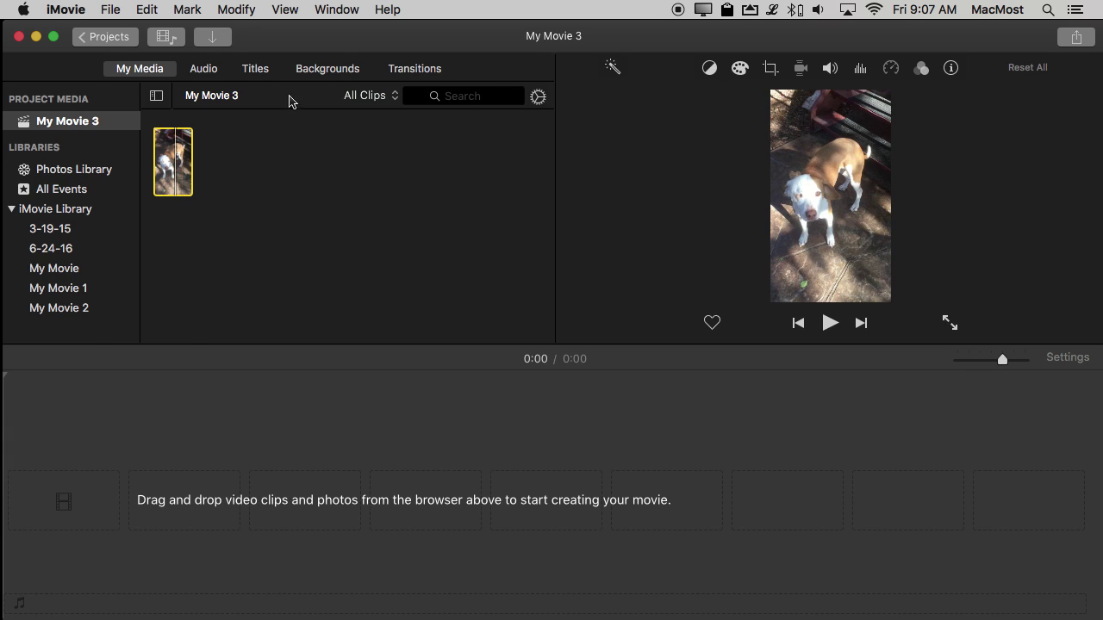
left_click(325, 75)
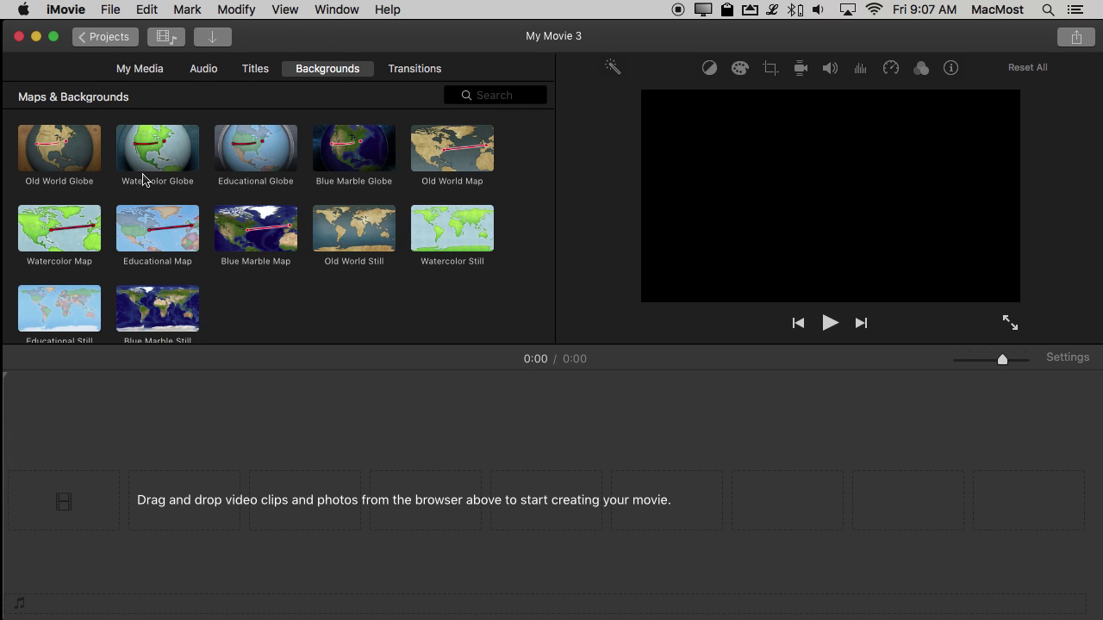
scroll(294, 318, "down", 5)
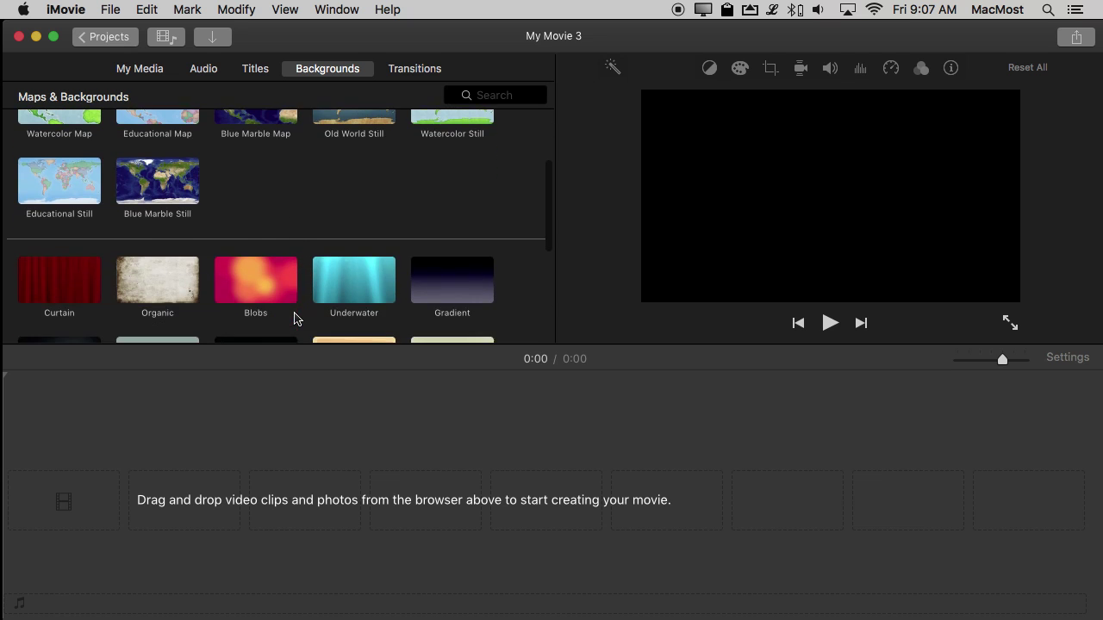
scroll(294, 319, "down", 2)
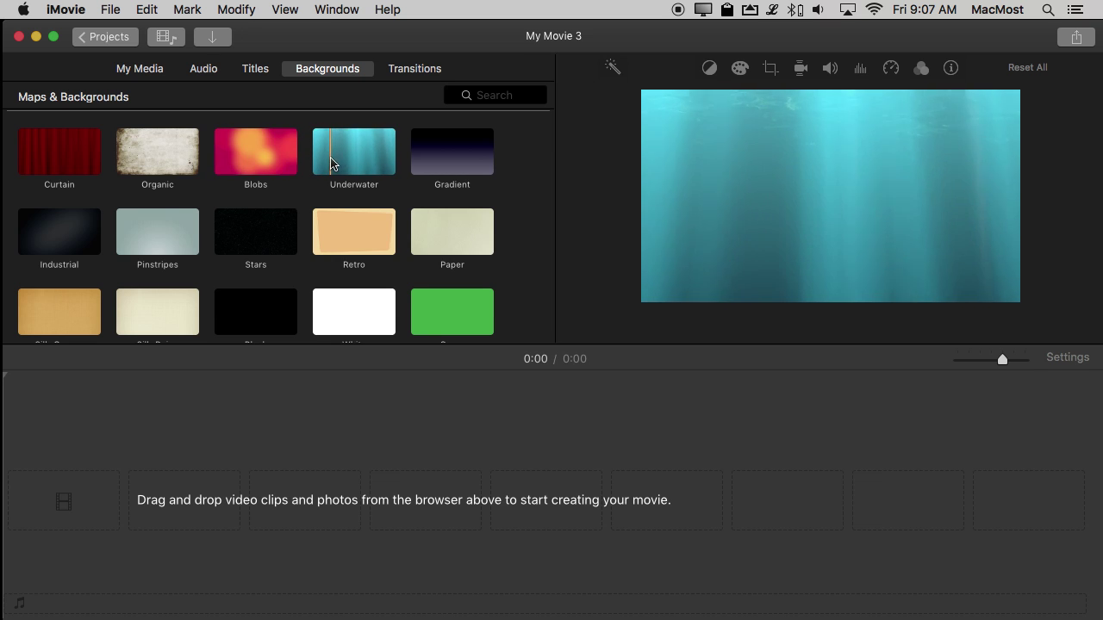
left_click(67, 240)
left_click_drag(87, 233, 66, 498)
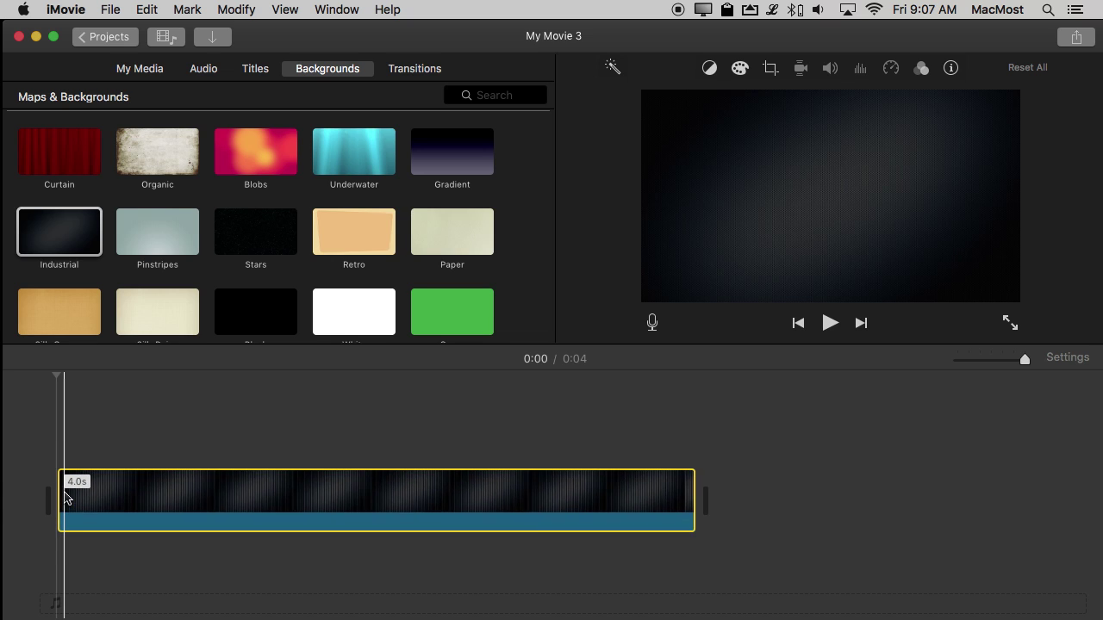
Overlay the dog clip as a cutaway above the start of the Industrial background and extend the background to the dog clip's full length.
left_click_drag(1024, 360, 1002, 361)
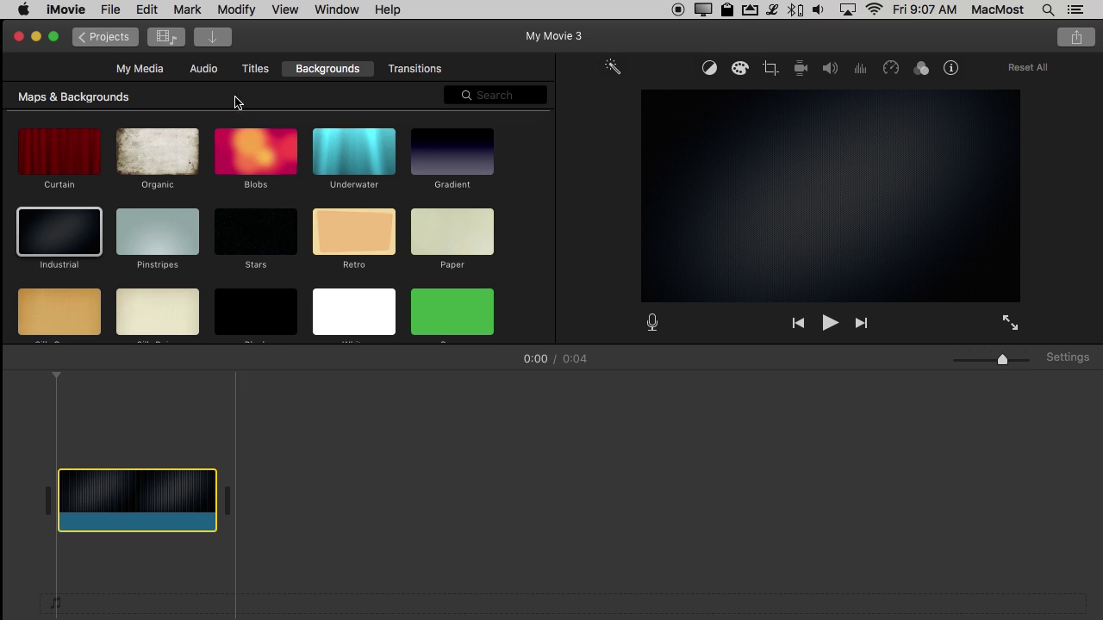
left_click(143, 69)
left_click(175, 181)
left_click_drag(175, 181, 62, 430)
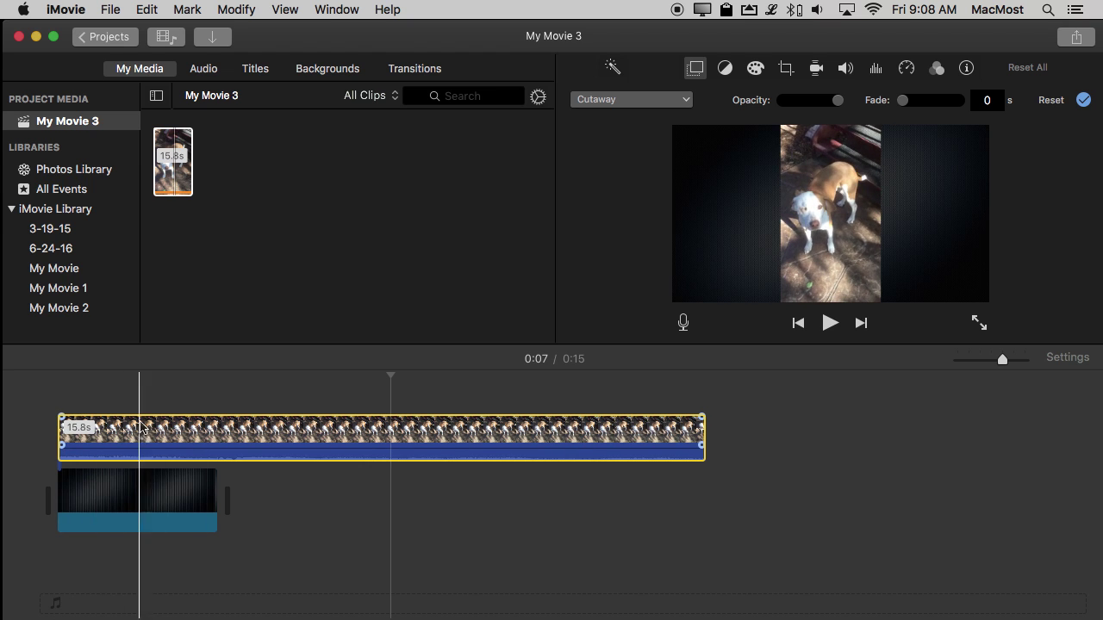
left_click(143, 494)
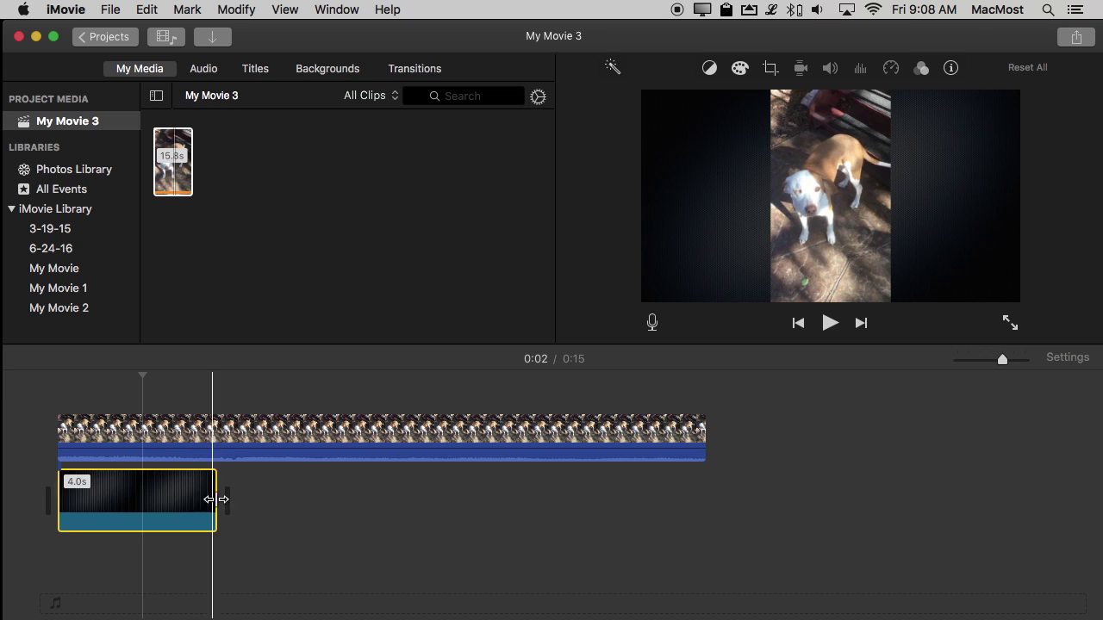
left_click_drag(215, 499, 702, 480)
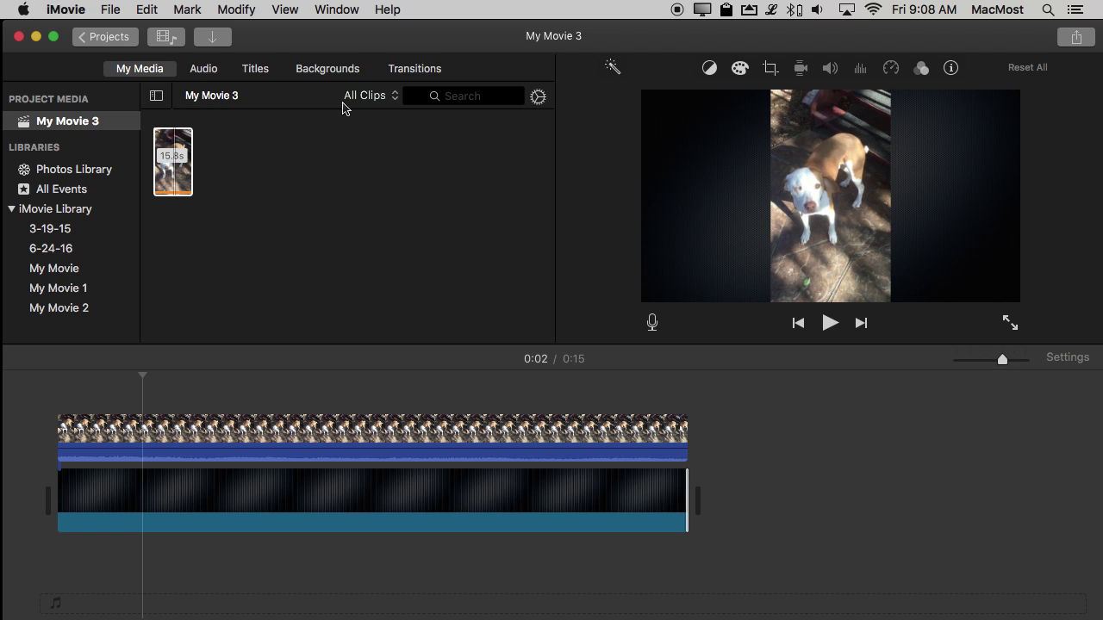
Replace the Industrial background in the timeline with Blobs and extend it to the dog clip's full length.
left_click(327, 73)
left_click_drag(244, 160, 169, 491)
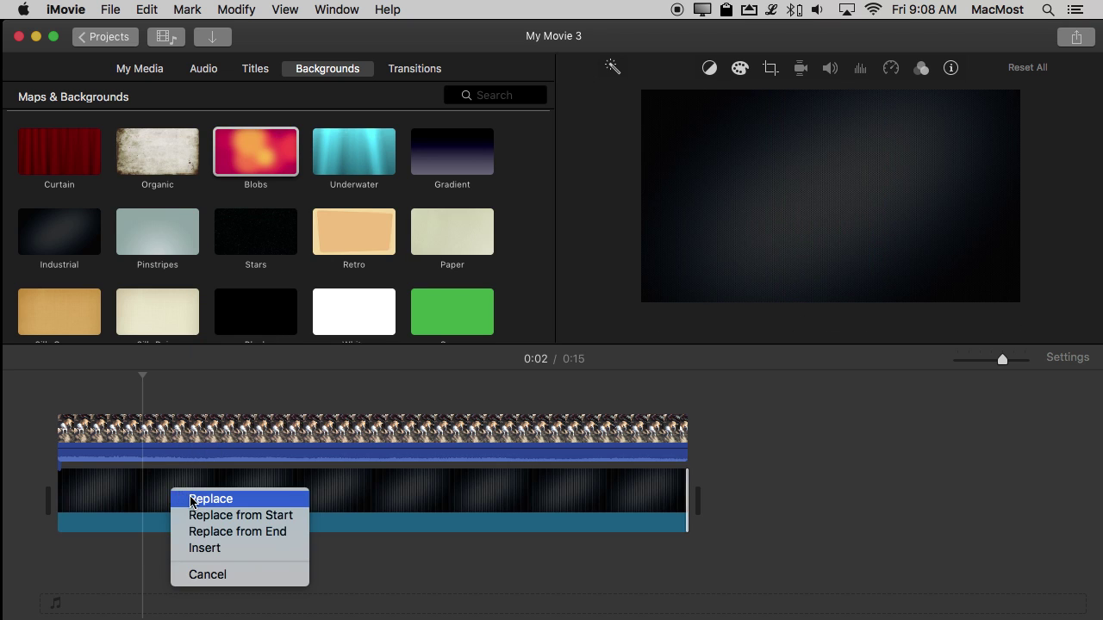
left_click(193, 498)
left_click_drag(215, 481, 703, 476)
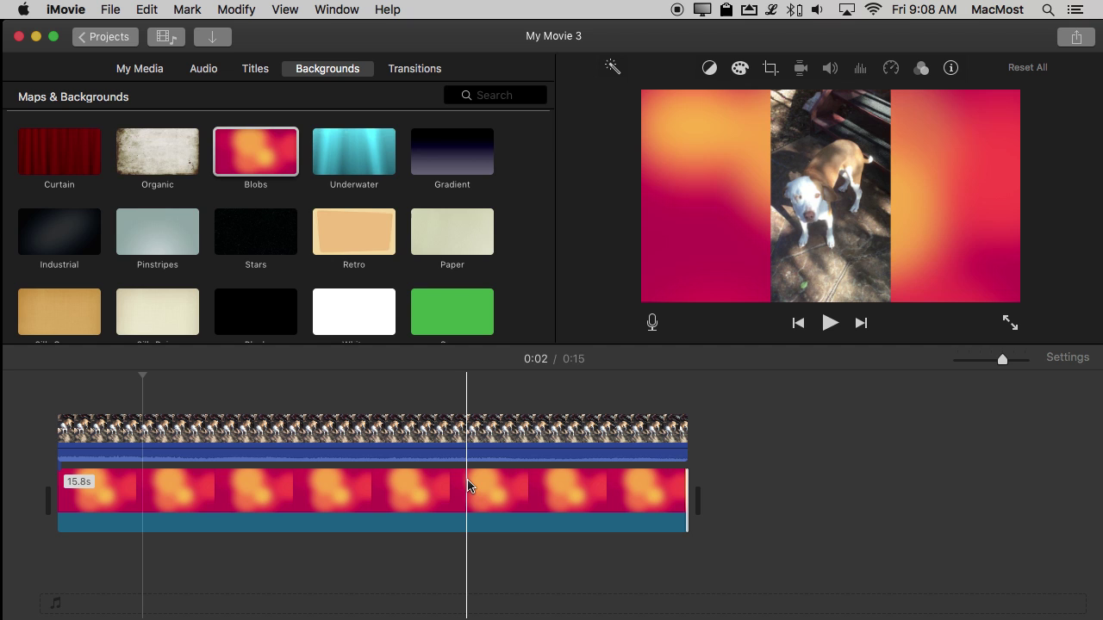
left_click(261, 153)
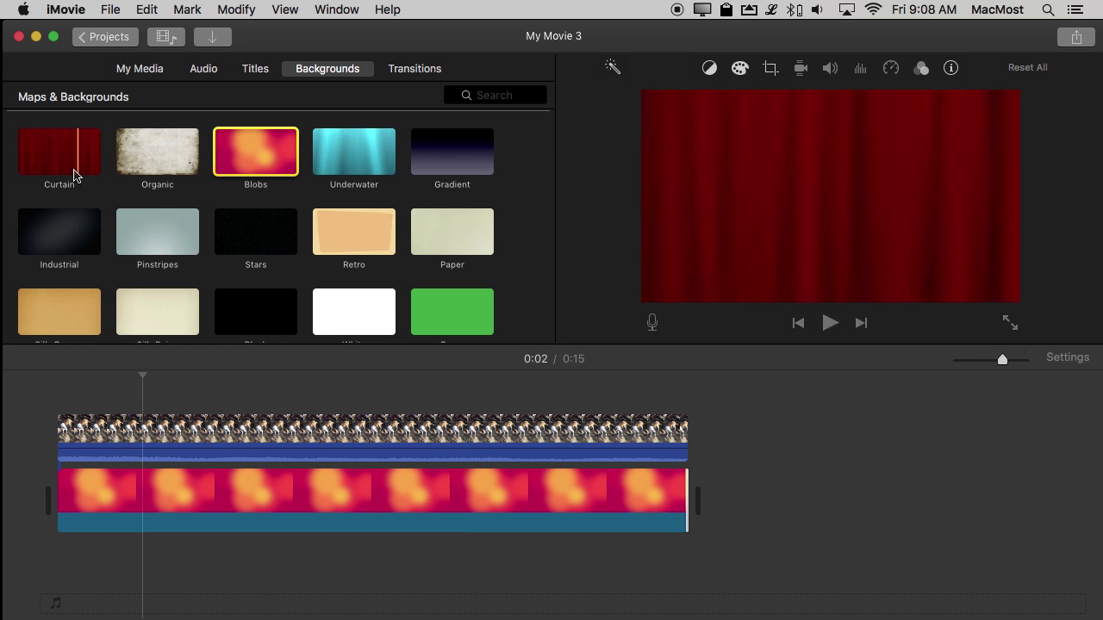
Examine the clip filters available for the Blobs background without applying one.
left_click(337, 501)
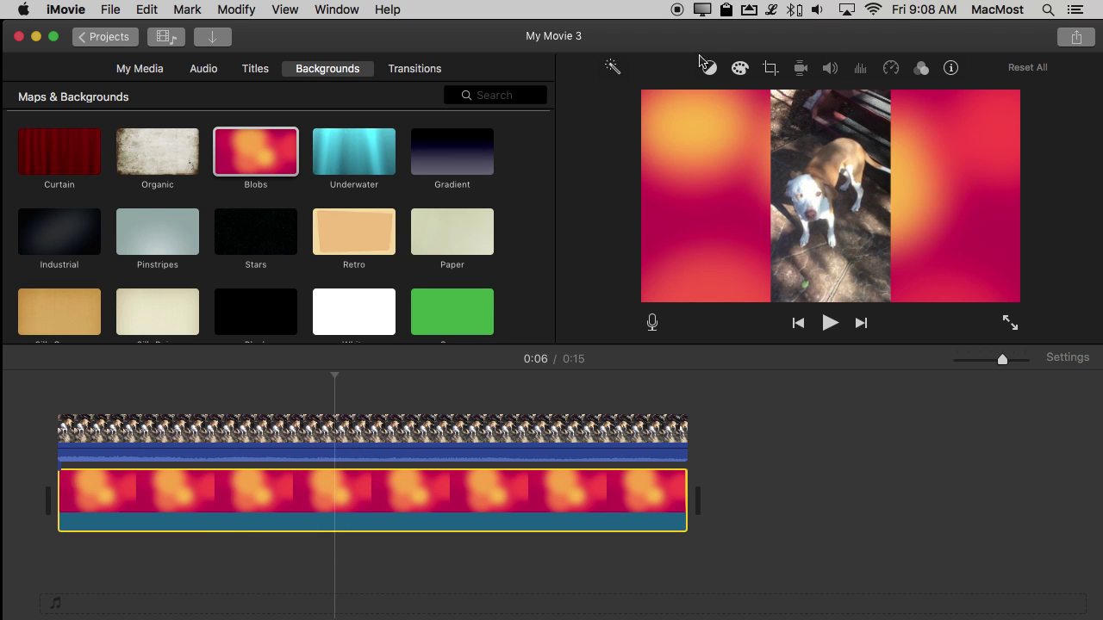
left_click(921, 69)
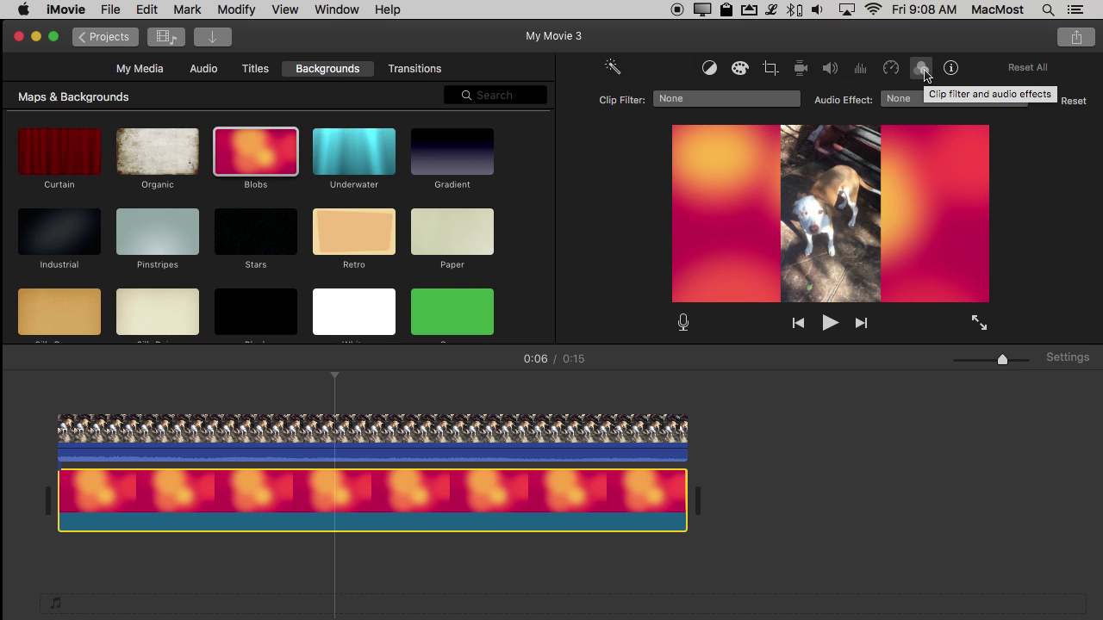
left_click(756, 101)
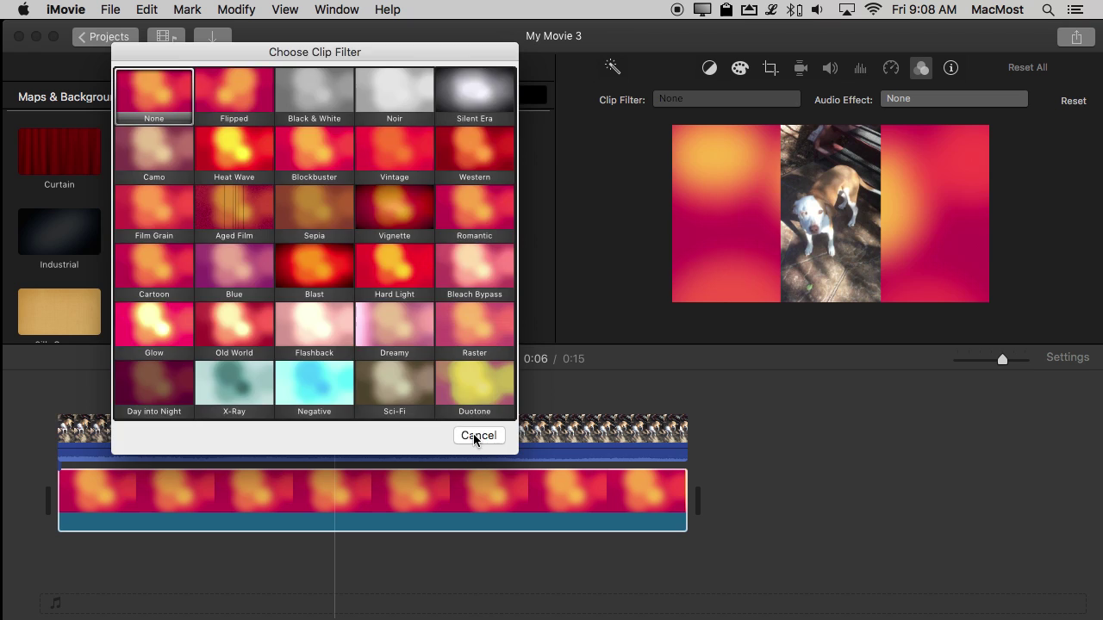
left_click(477, 436)
Fully desaturate the Blobs background with color correction and make its color temperature slightly cooler.
left_click(739, 69)
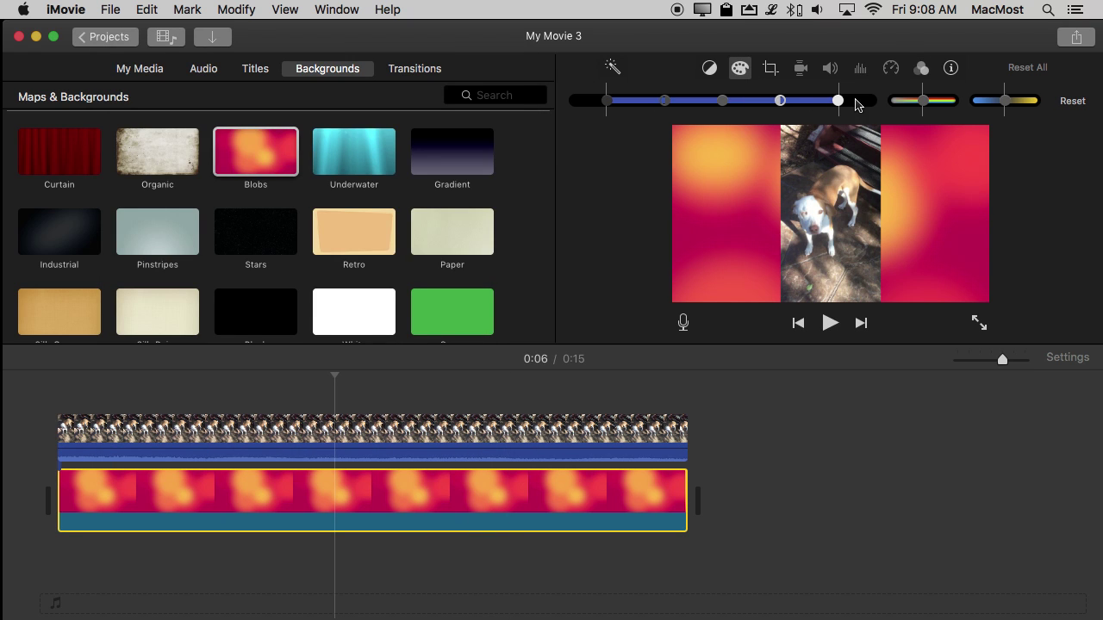
left_click_drag(926, 101, 896, 102)
mouse_move(1001, 101)
left_mouse_down()
mouse_move(1022, 100)
mouse_move(968, 104)
mouse_move(1052, 105)
mouse_move(998, 103)
left_mouse_up()
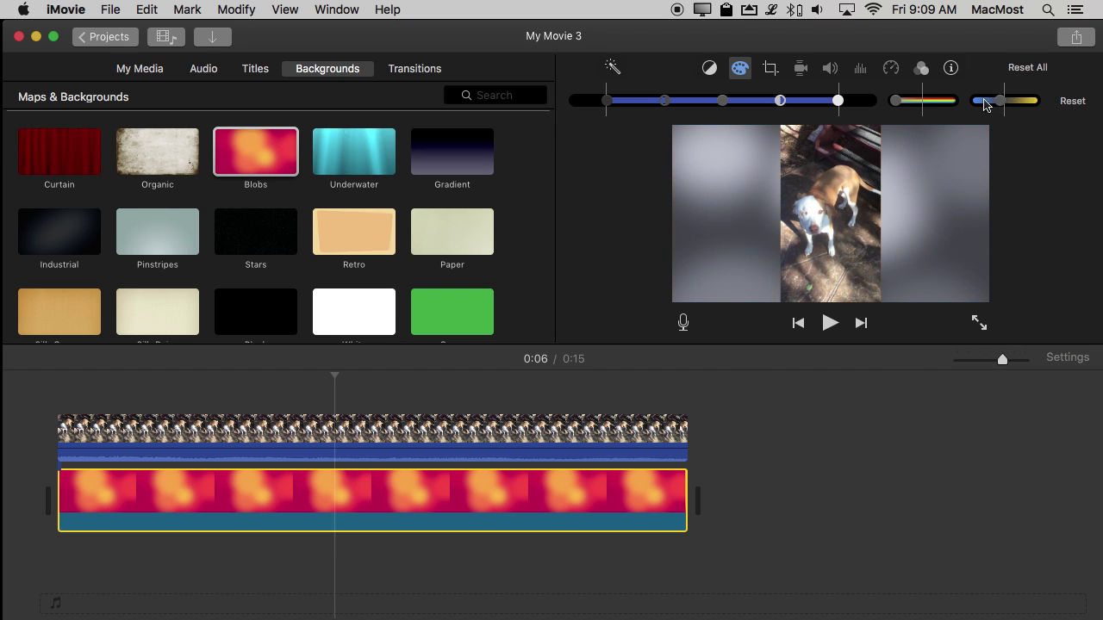
Raise the Blobs background's saturation to the maximum, increase its brightness, and shift its color temperature fully to cool.
left_click_drag(897, 102, 1009, 103)
left_click_drag(837, 100, 915, 104)
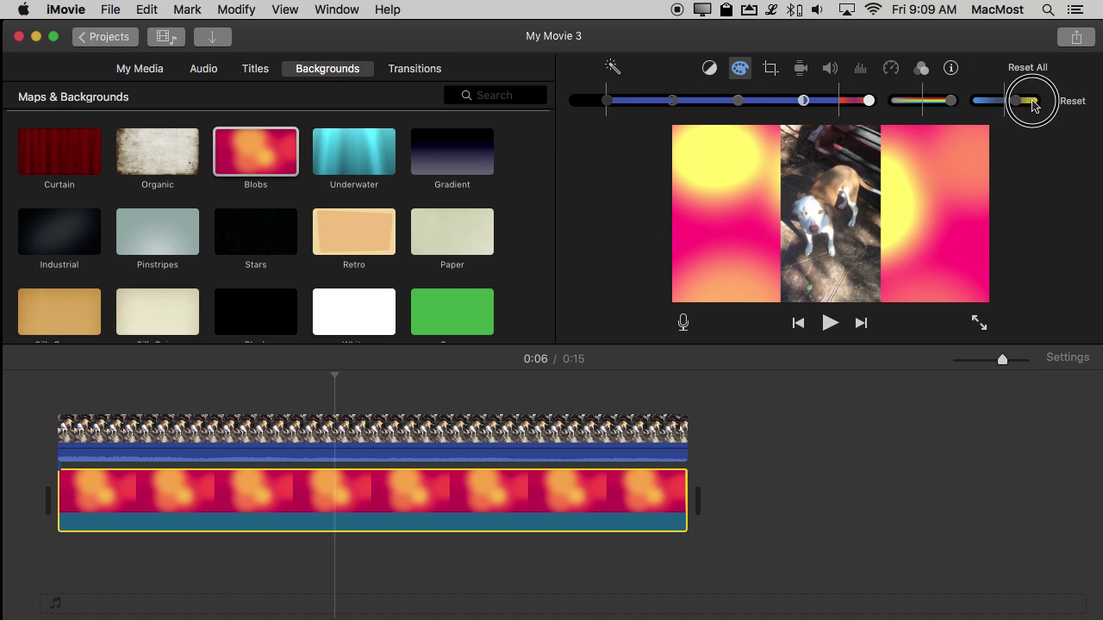
left_click_drag(997, 104, 939, 103)
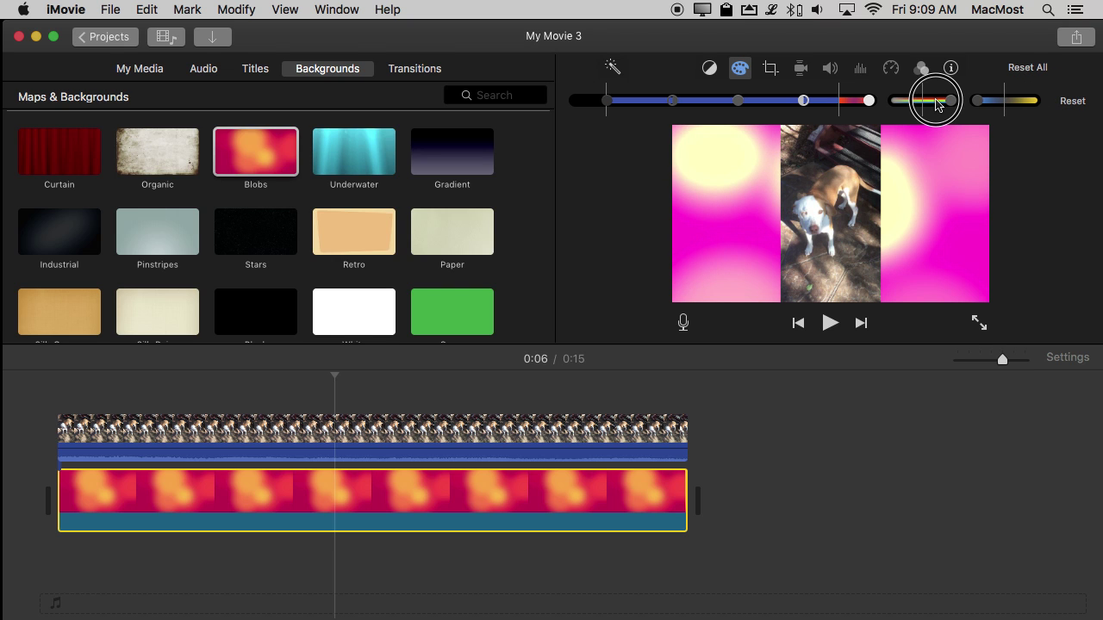
Apply the Black & White clip filter to the Blobs background and lower its saturation and brightness.
left_click(919, 71)
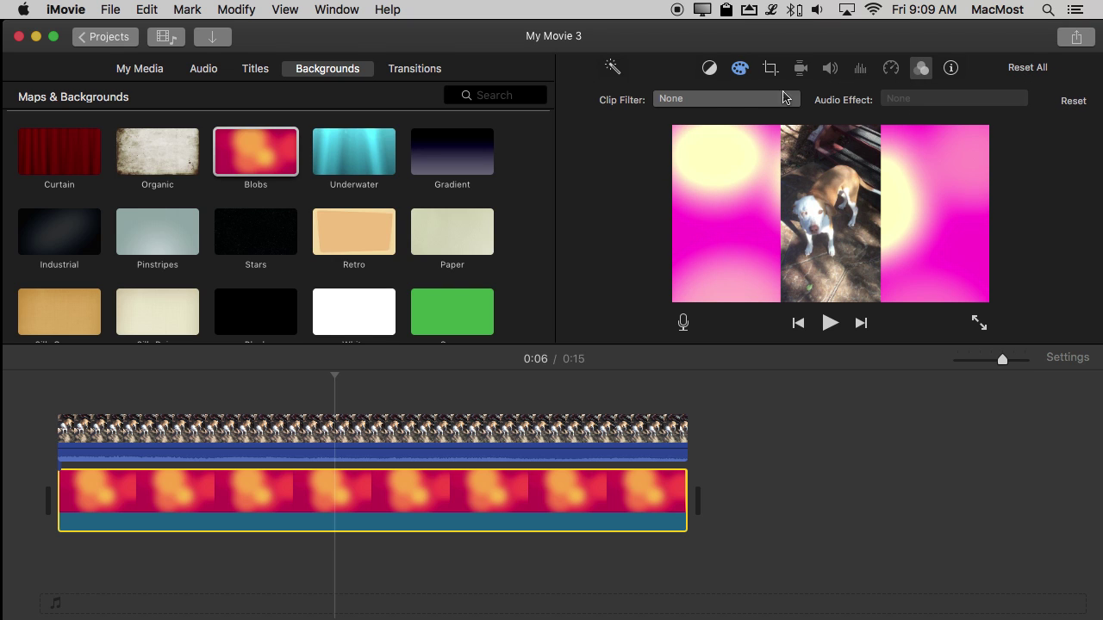
left_click(741, 100)
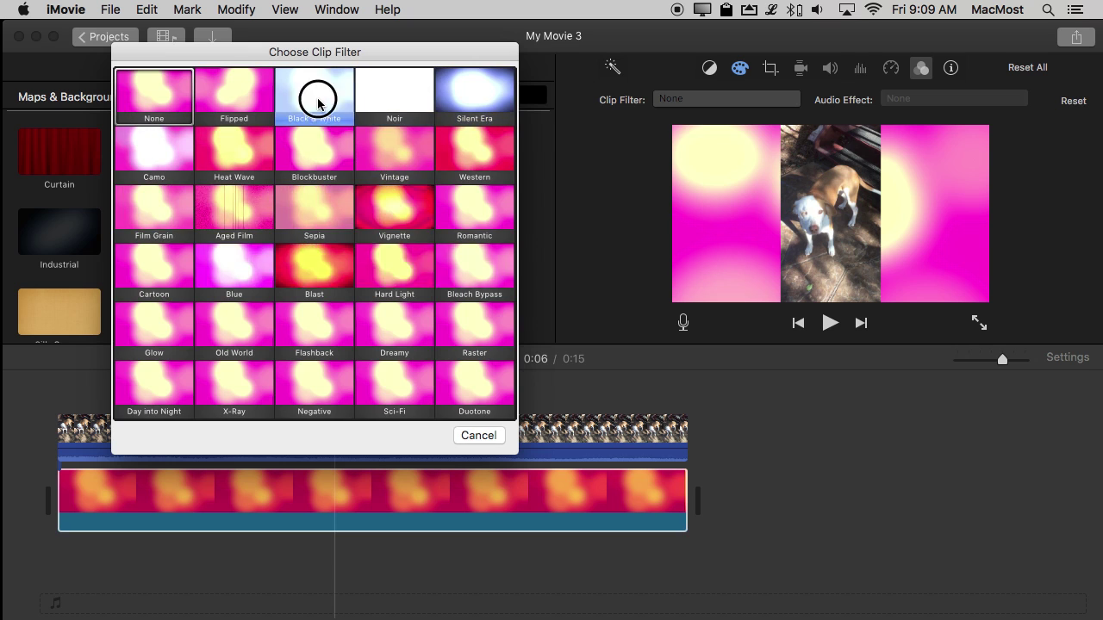
left_click(317, 103)
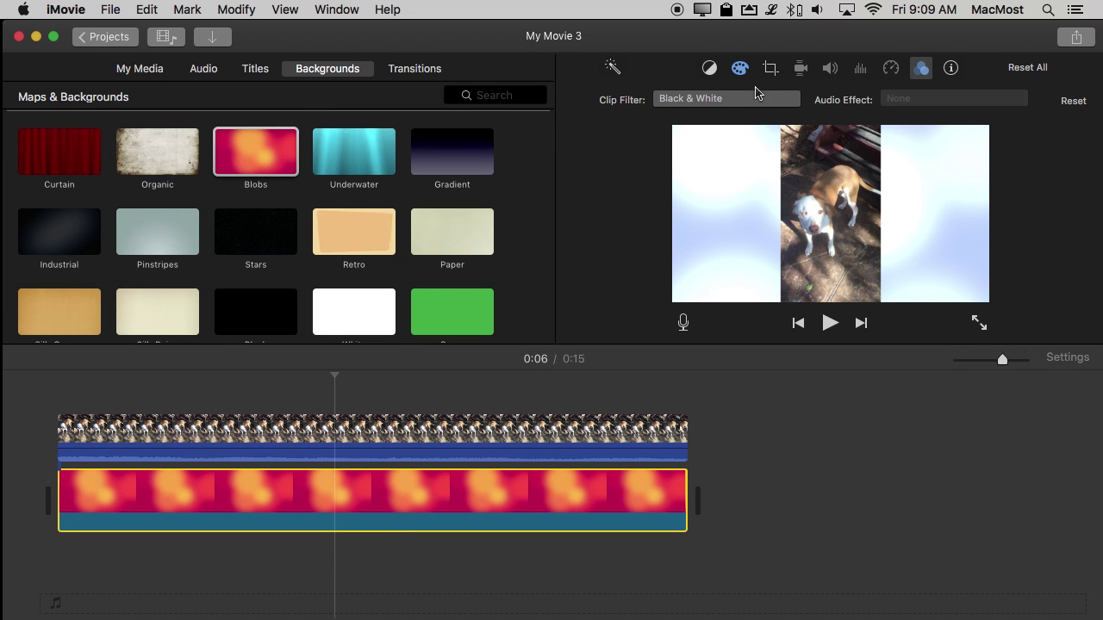
left_click(739, 68)
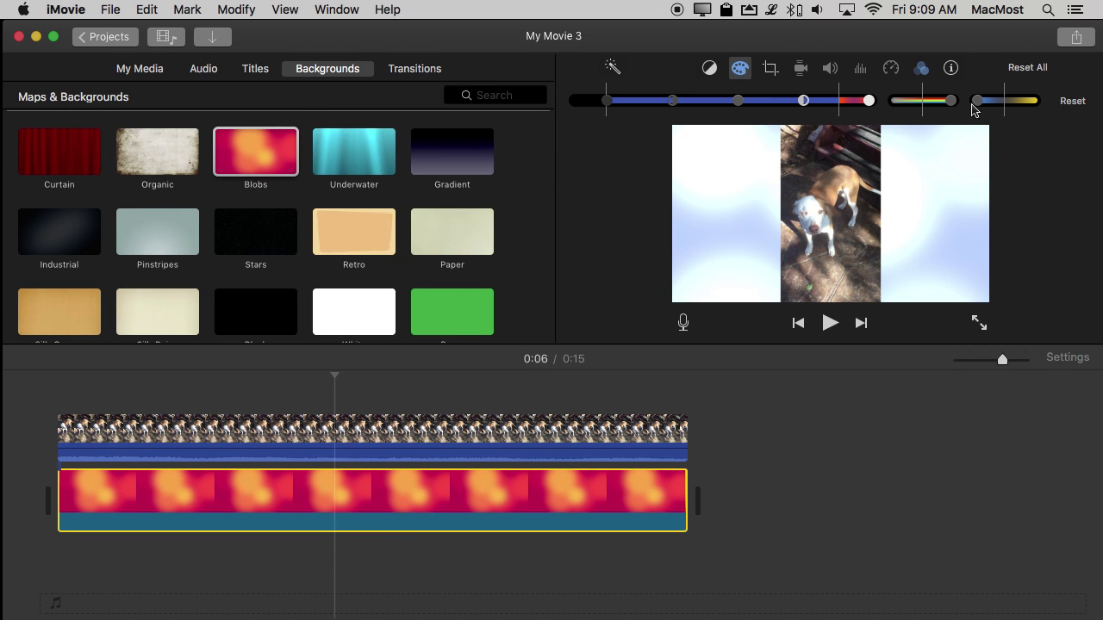
left_click_drag(949, 101, 773, 107)
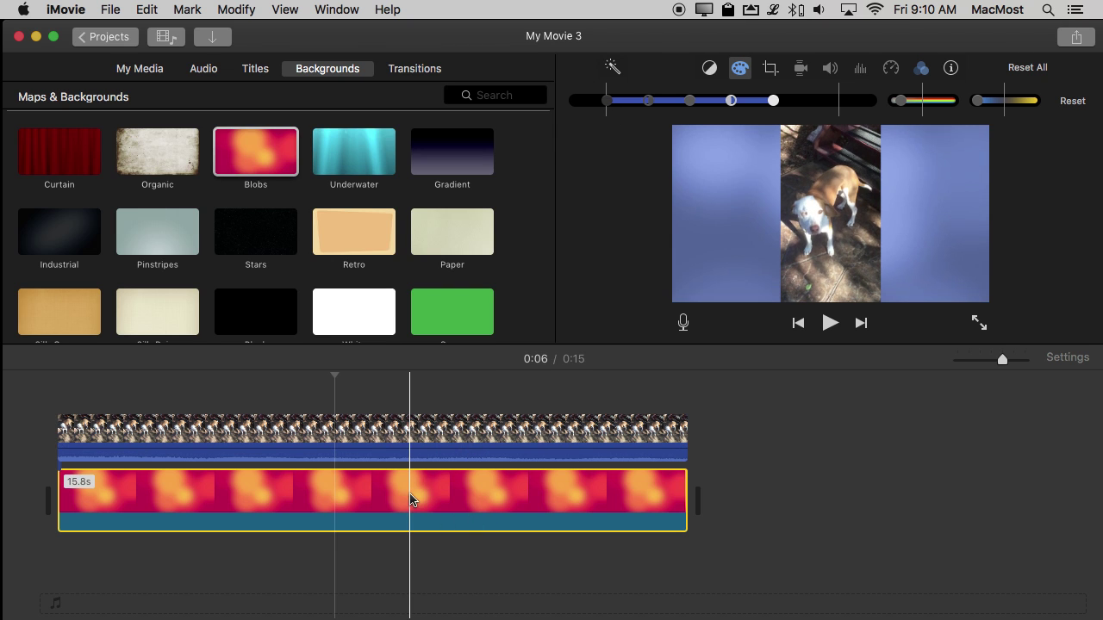
Delete the overlaid dog clip and the Blobs background from the timeline.
left_click(423, 431)
key("Delete")
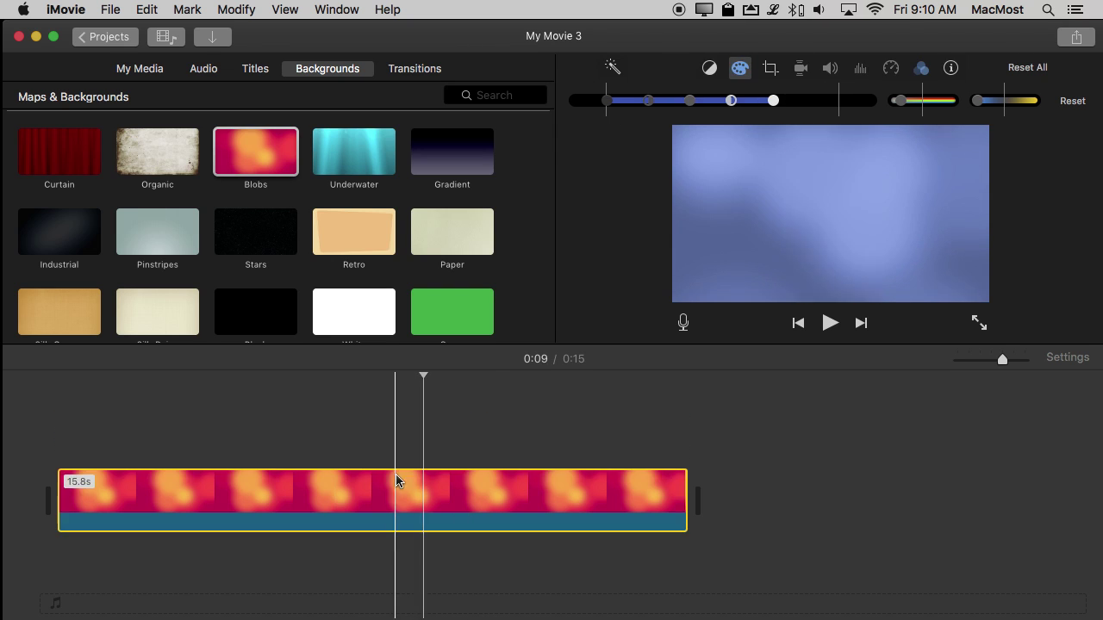
left_click(396, 481)
key("Delete")
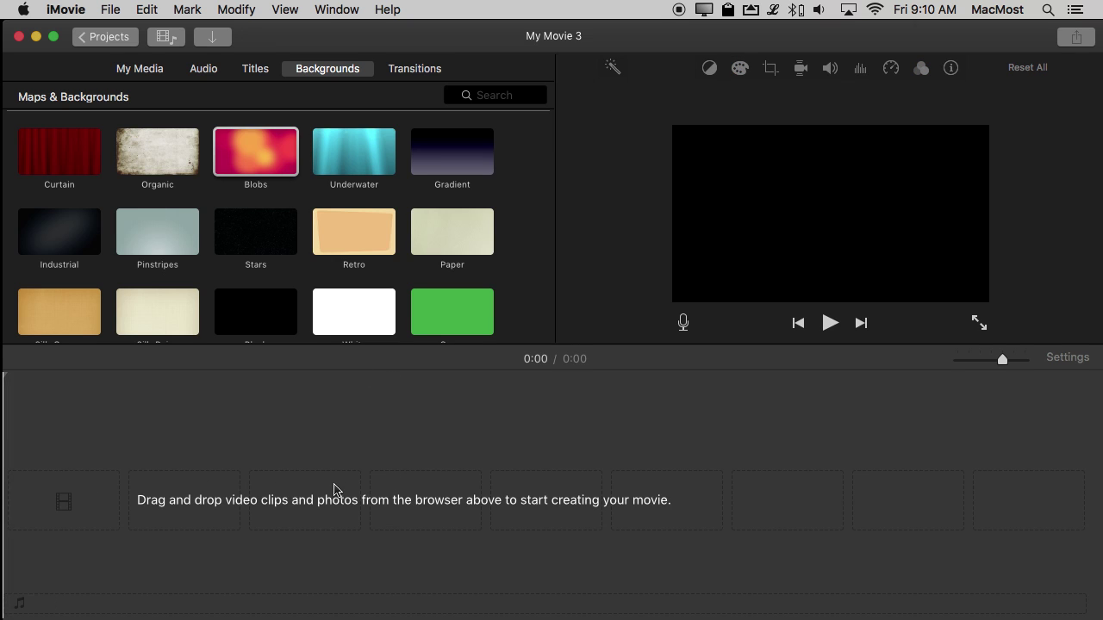
Add the vertical dog video to the empty timeline and crop it to fill the frame.
left_click(140, 70)
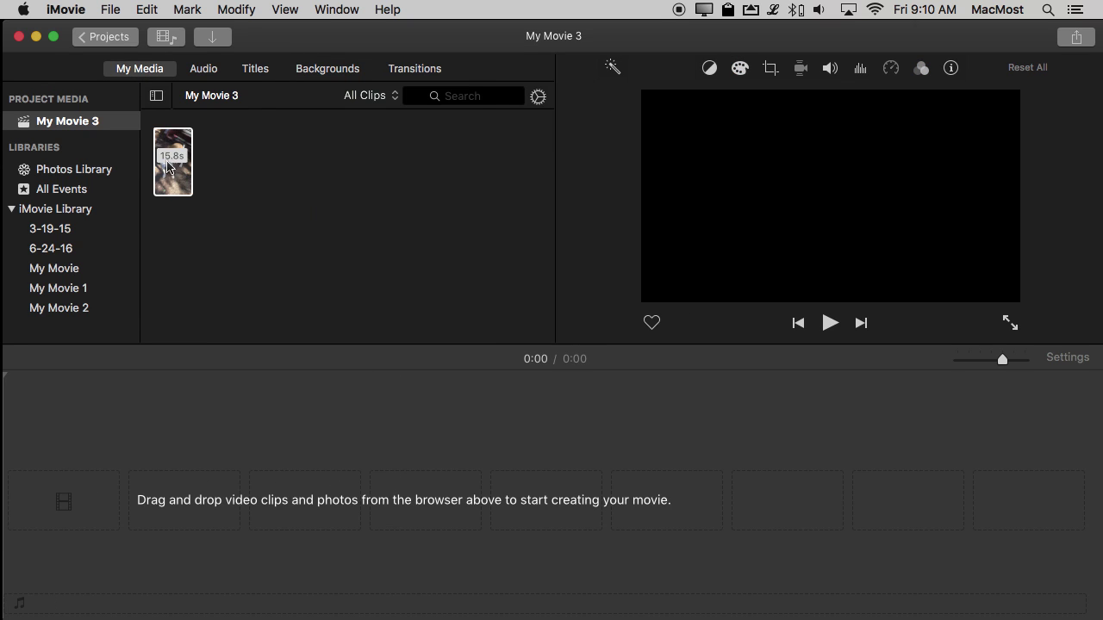
left_click_drag(177, 179, 55, 495)
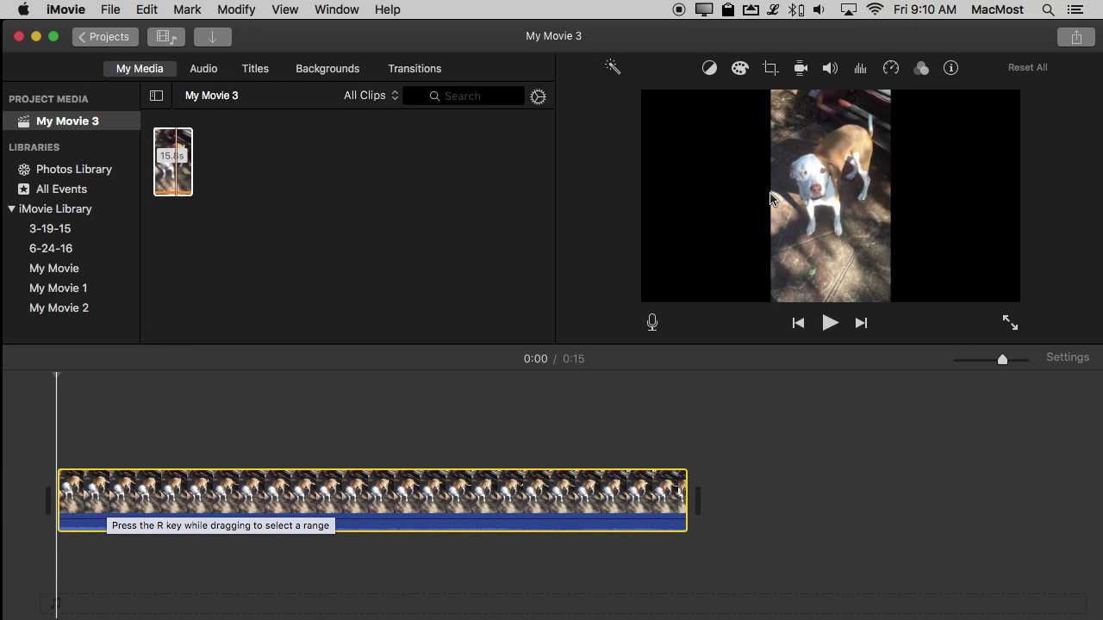
left_click(770, 68)
left_click(661, 101)
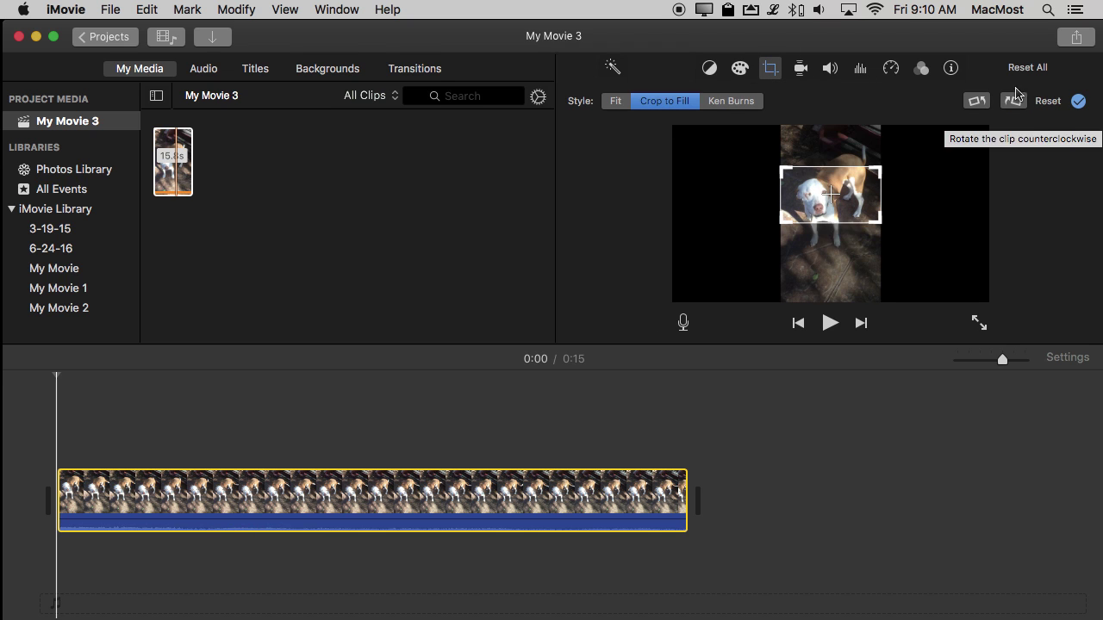
left_click(1078, 102)
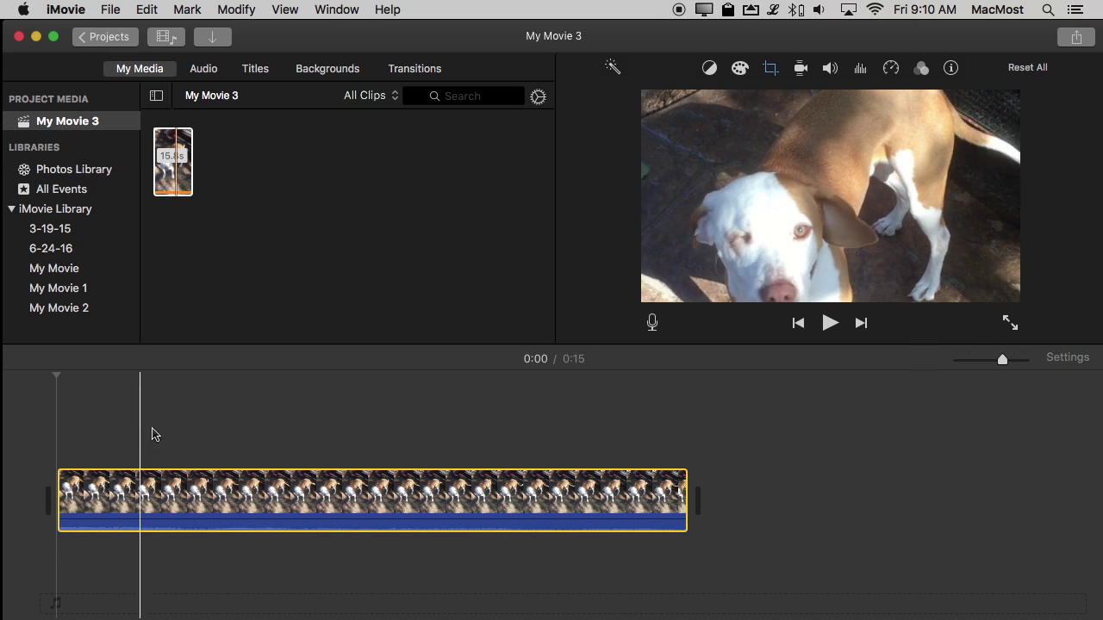
Apply the Dreamy clip filter to the cropped dog clip.
left_click(234, 490)
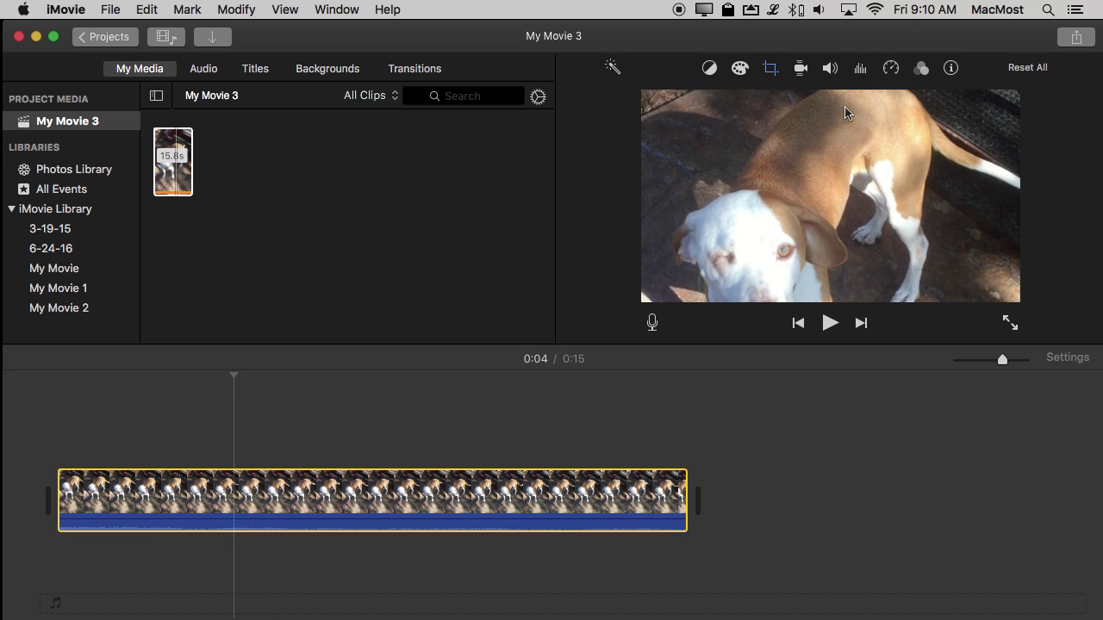
left_click(921, 69)
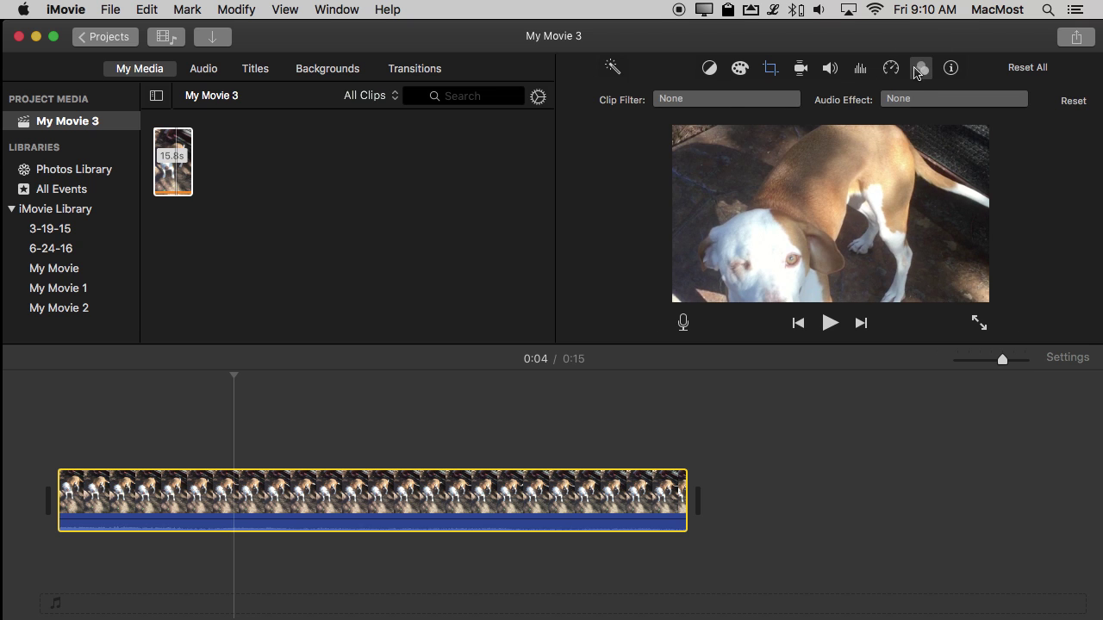
left_click(730, 100)
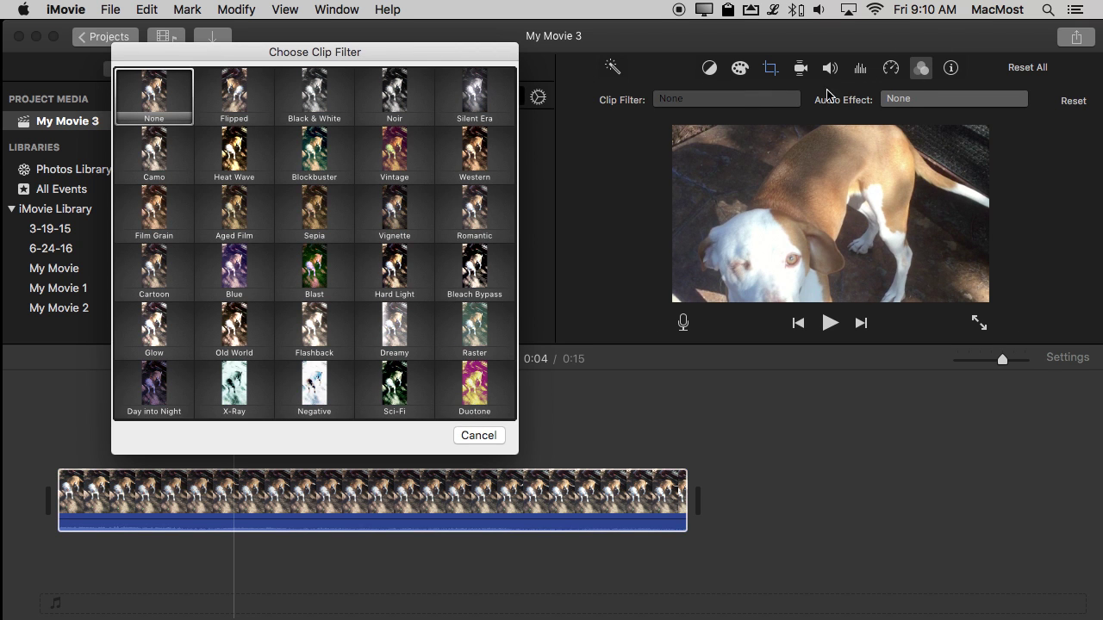
left_click(394, 333)
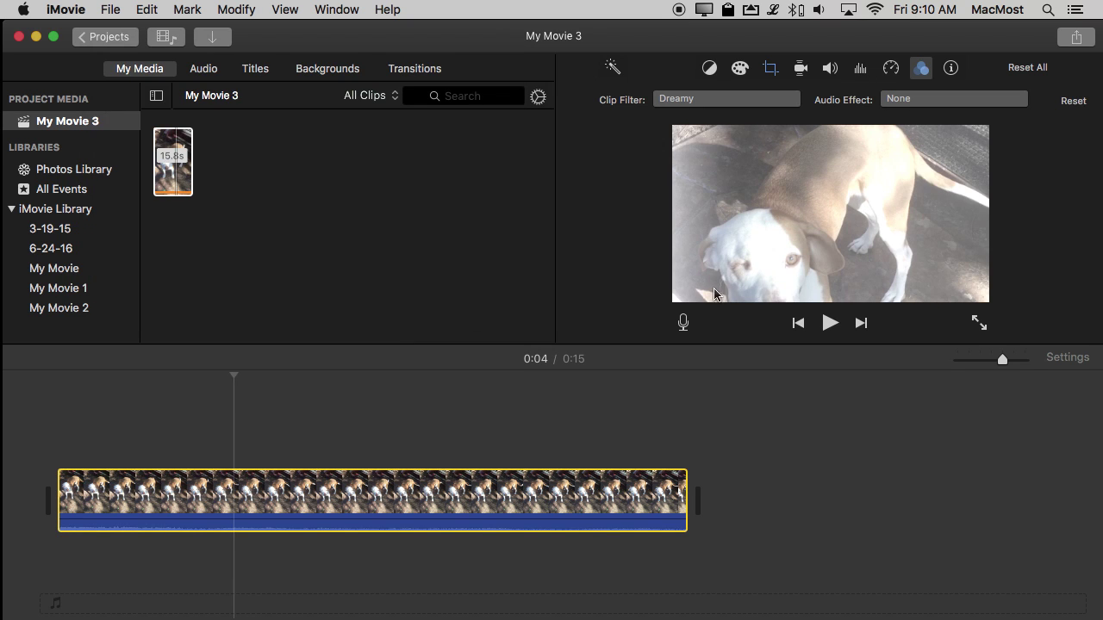
Color-correct the cropped dog clip: remove all saturation, shift the temperature fully to cool, and raise the shadows and highlights.
left_click(741, 71)
left_click_drag(923, 100, 896, 101)
left_click(1007, 102)
left_click_drag(1010, 105, 979, 105)
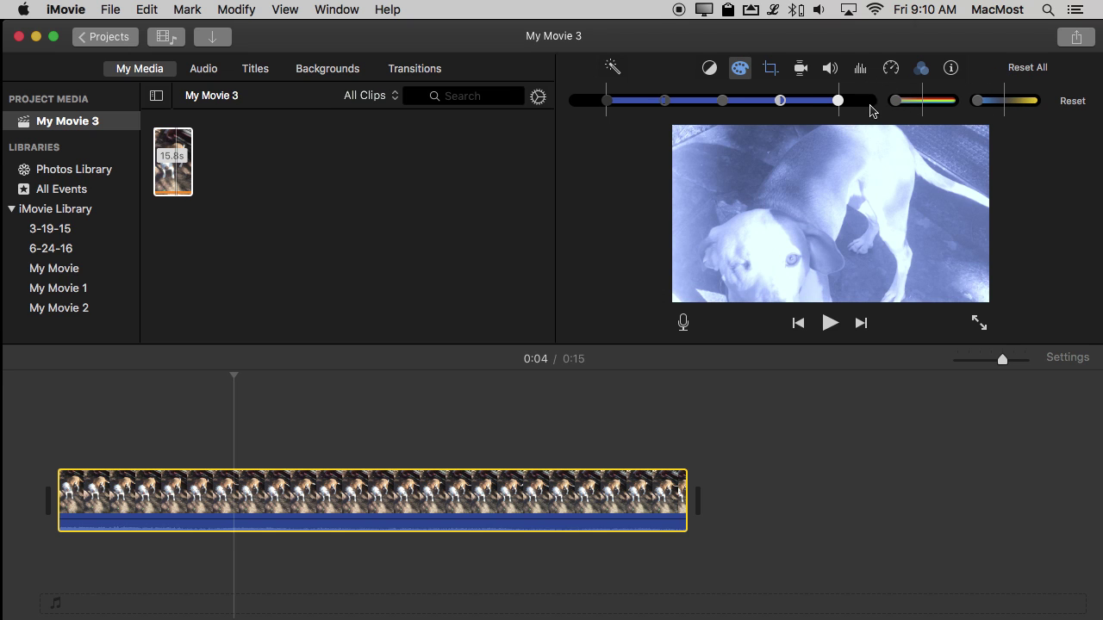
left_click_drag(837, 100, 695, 112)
left_click_drag(608, 107, 855, 108)
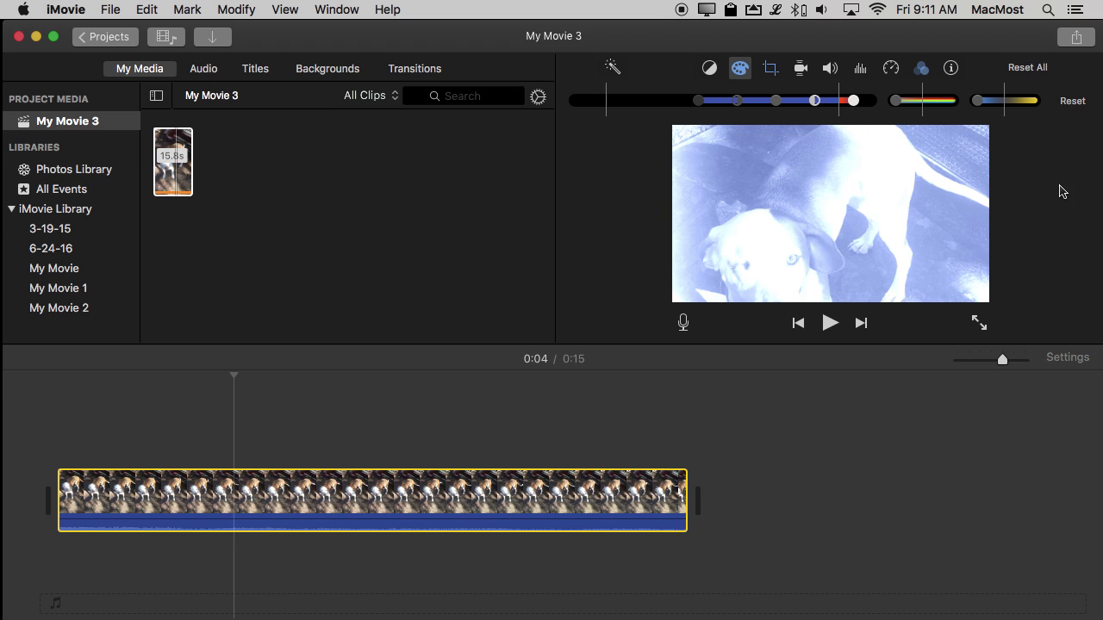
Overlay the original dog video above the washed-out copy and turn down the lower clip's audio.
left_click_drag(169, 151, 68, 422)
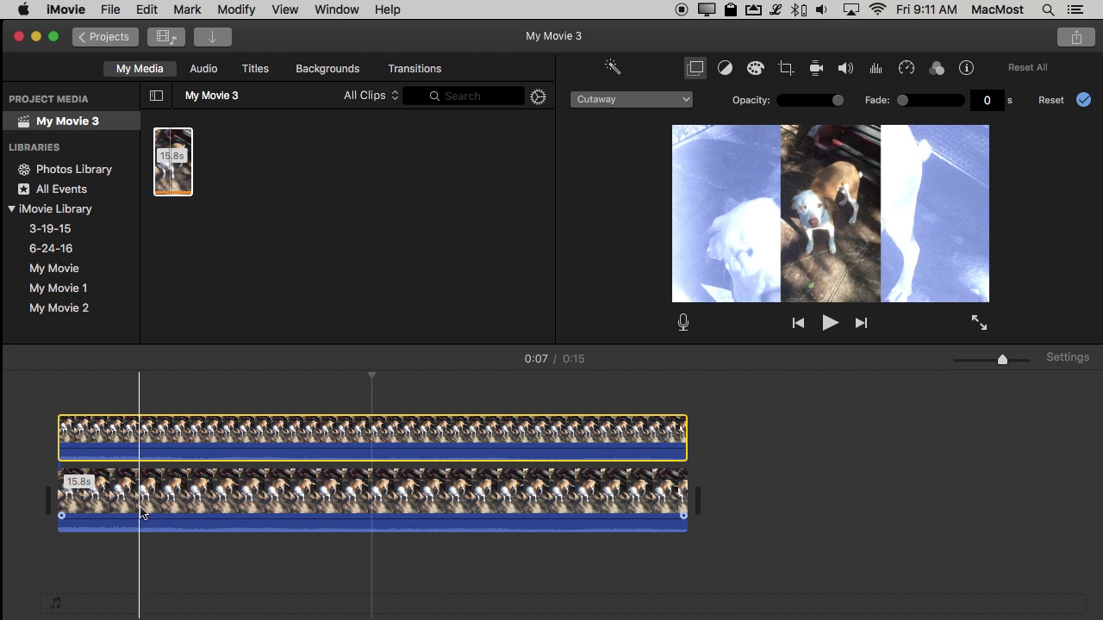
left_click(133, 474)
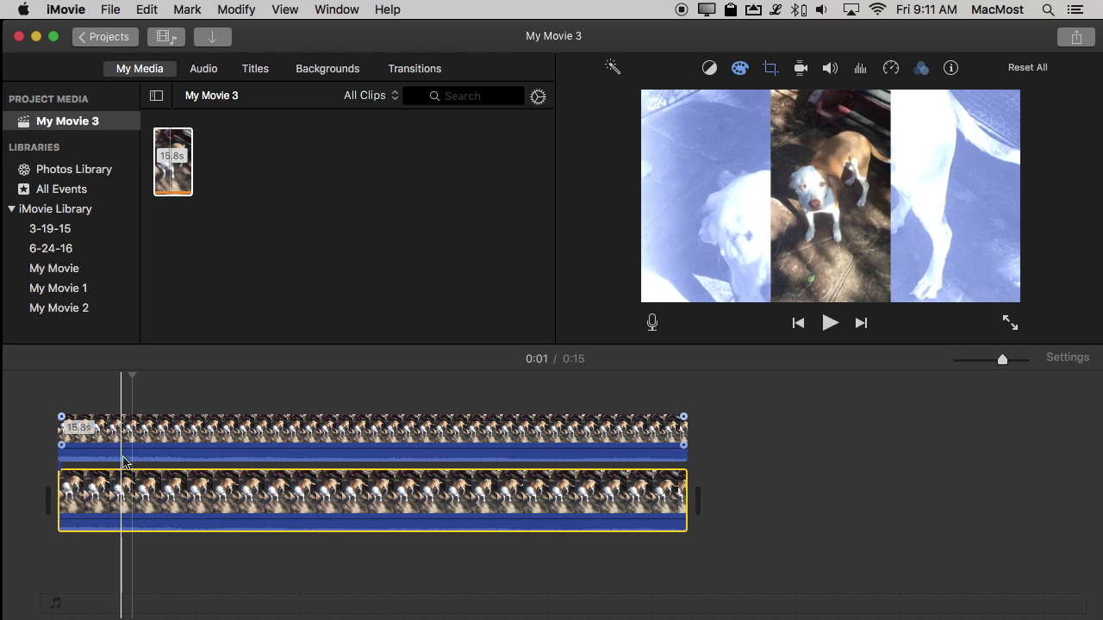
left_click_drag(118, 521, 115, 546)
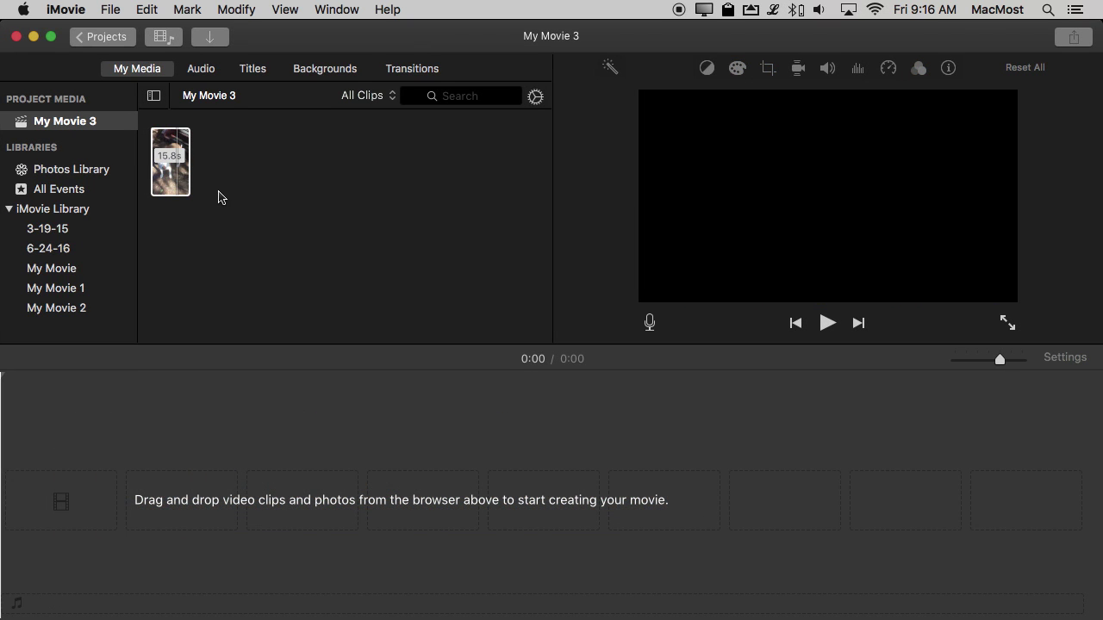
Add the Blobs background to the empty timeline and overlay the dog video above its start.
left_click(318, 71)
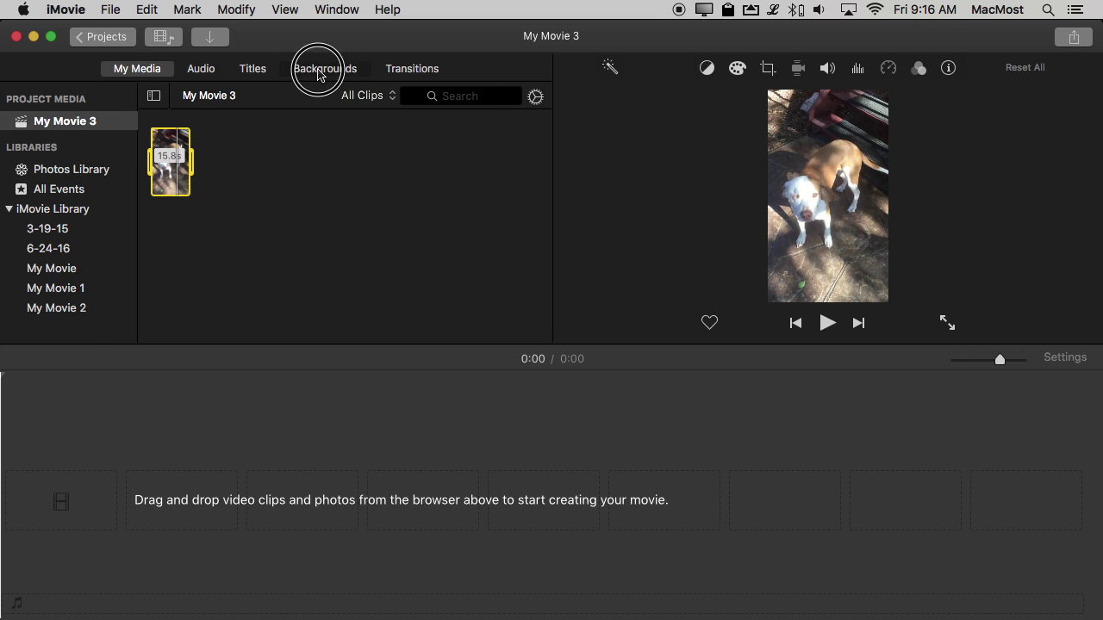
left_click_drag(254, 156, 67, 510)
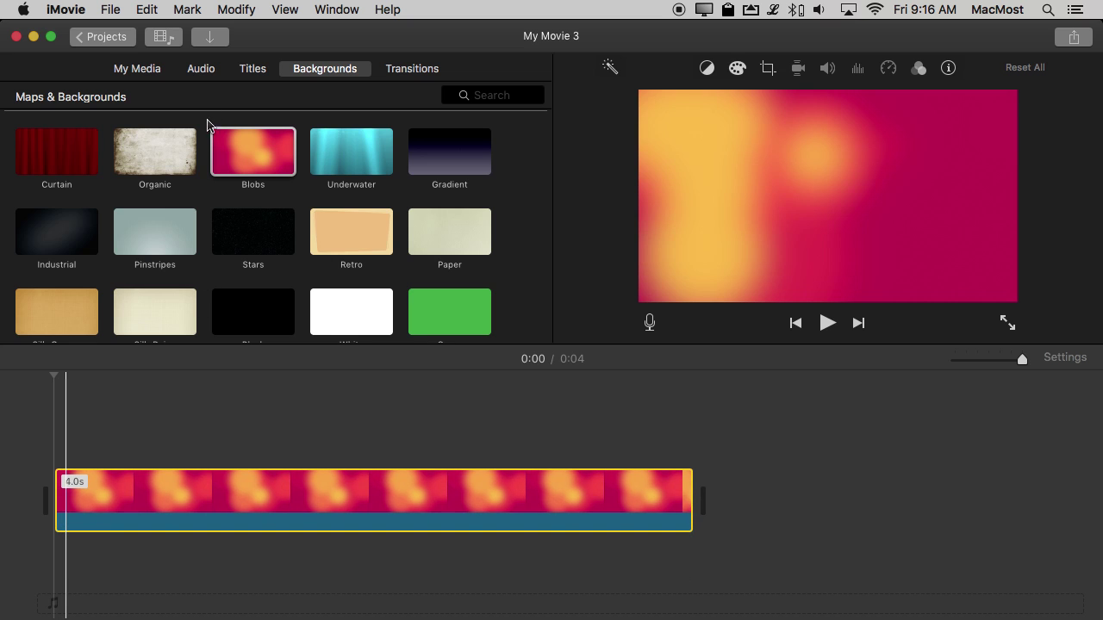
left_click(156, 76)
left_click_drag(174, 159, 67, 432)
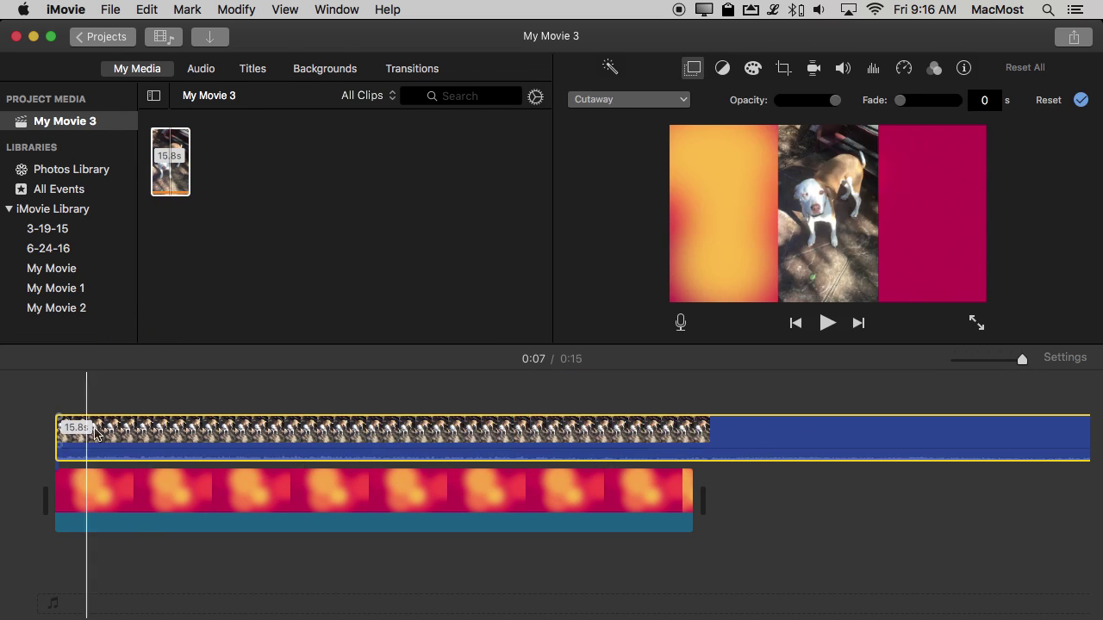
Crop the overlaid dog clip to fill the frame.
left_click(370, 414)
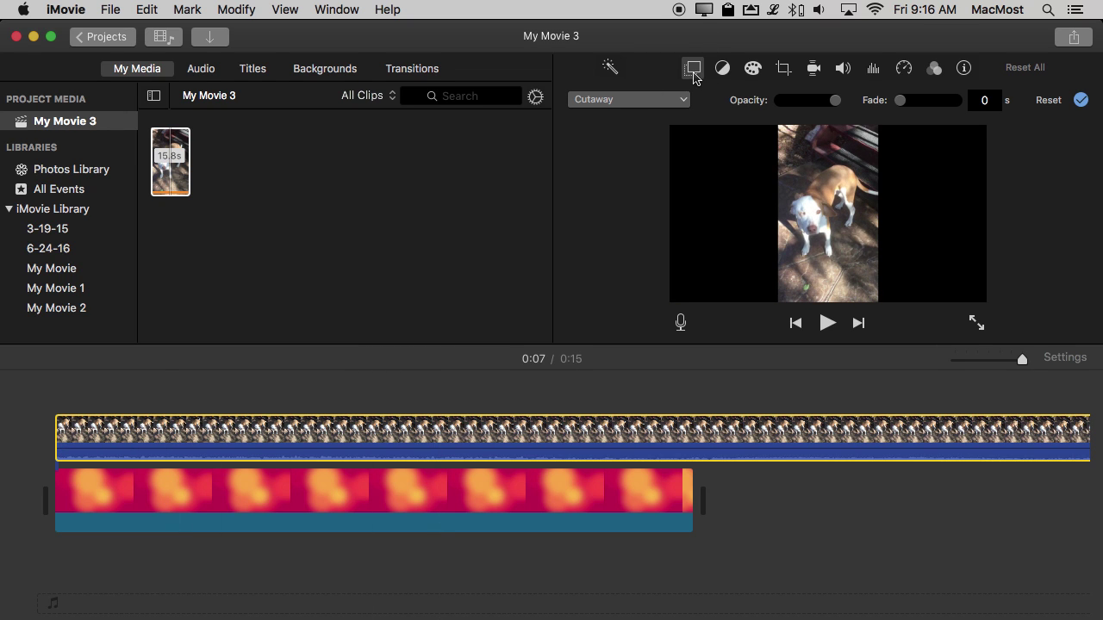
left_click(782, 72)
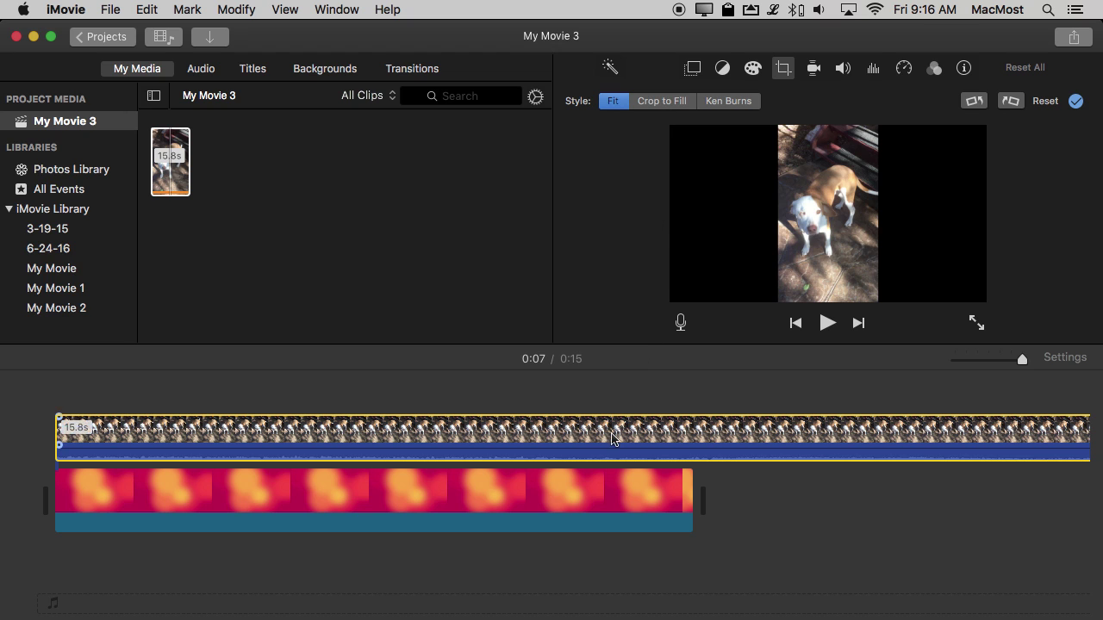
left_click(667, 102)
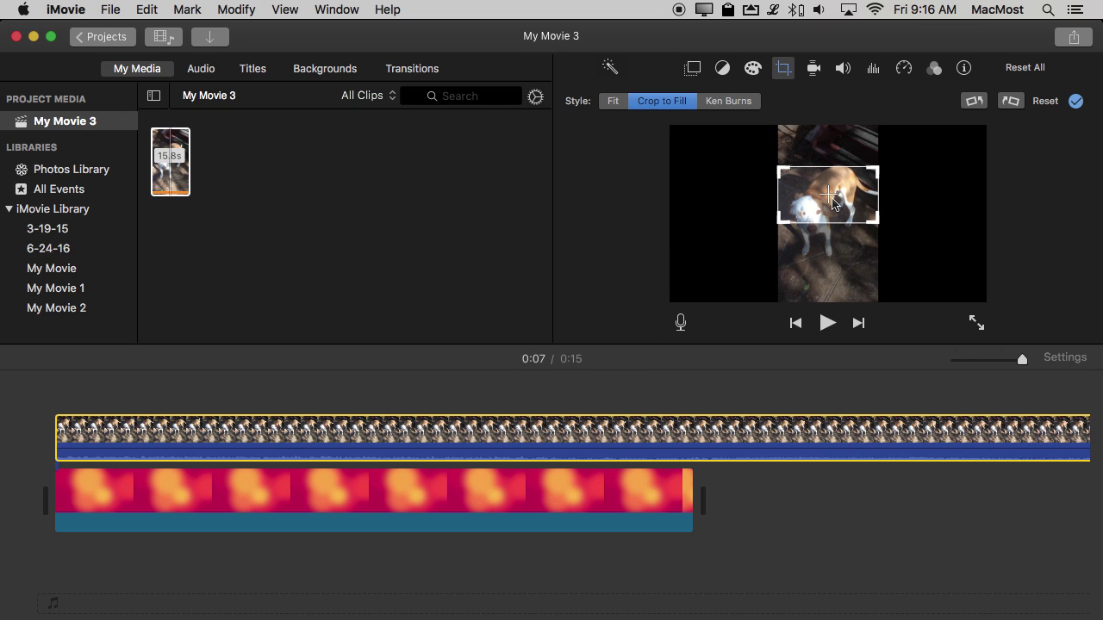
left_click(1075, 102)
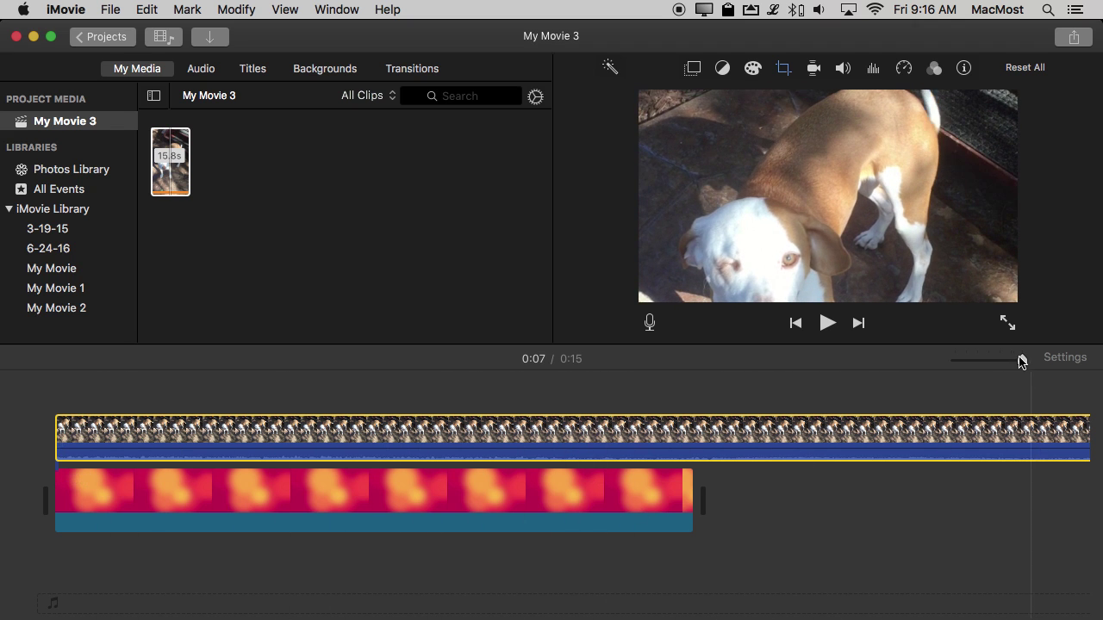
Extend the Blobs background to match the length of the dog clip above it.
left_click_drag(1021, 360, 1002, 363)
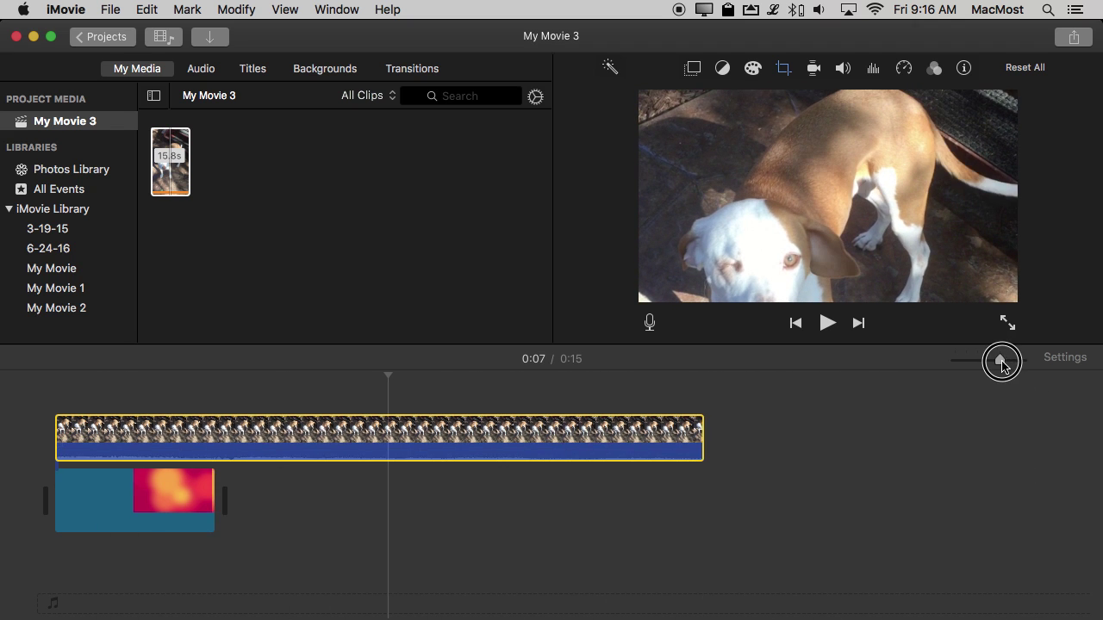
left_click(215, 485)
left_click_drag(215, 484, 696, 477)
Lower the overlaid dog clip's opacity to about a quarter so the Blobs background shows through.
left_click(310, 431)
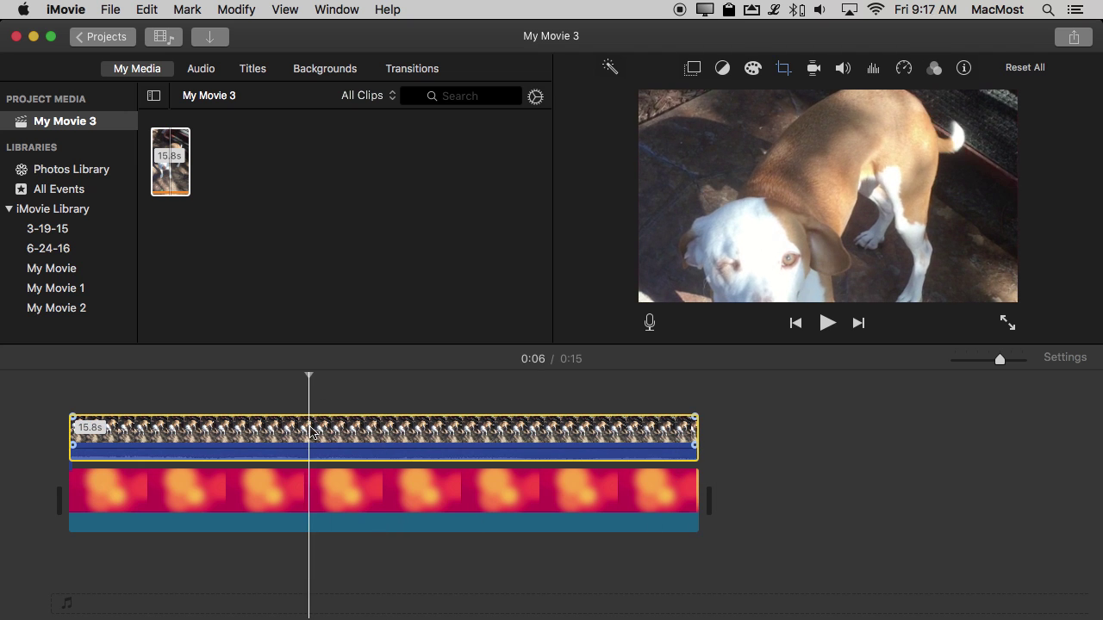
left_click(692, 69)
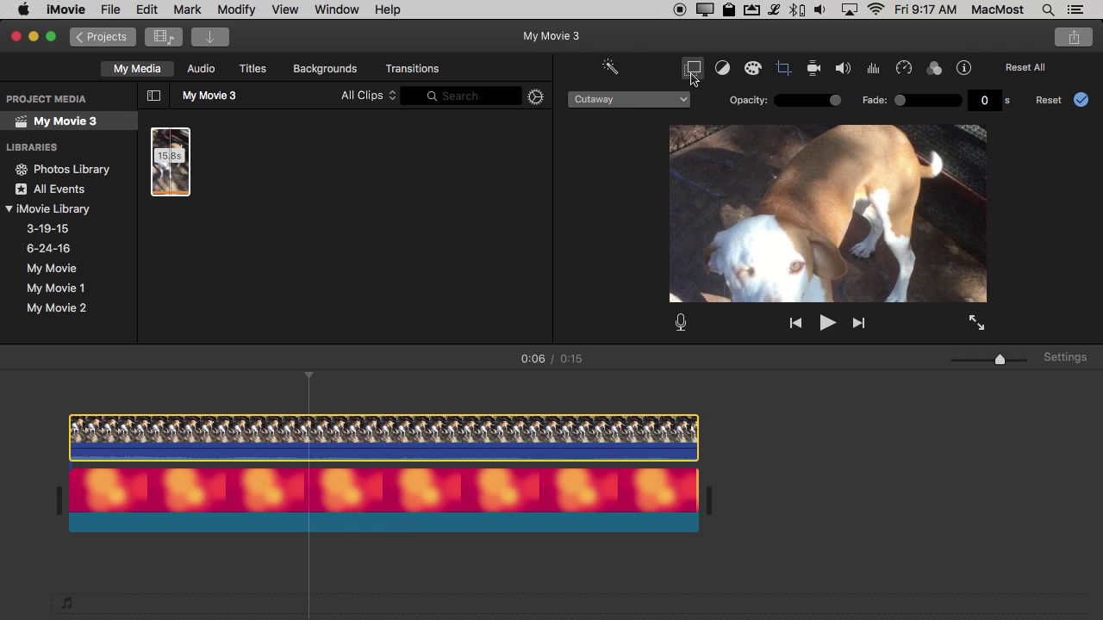
left_click(832, 100)
left_click_drag(827, 105, 789, 107)
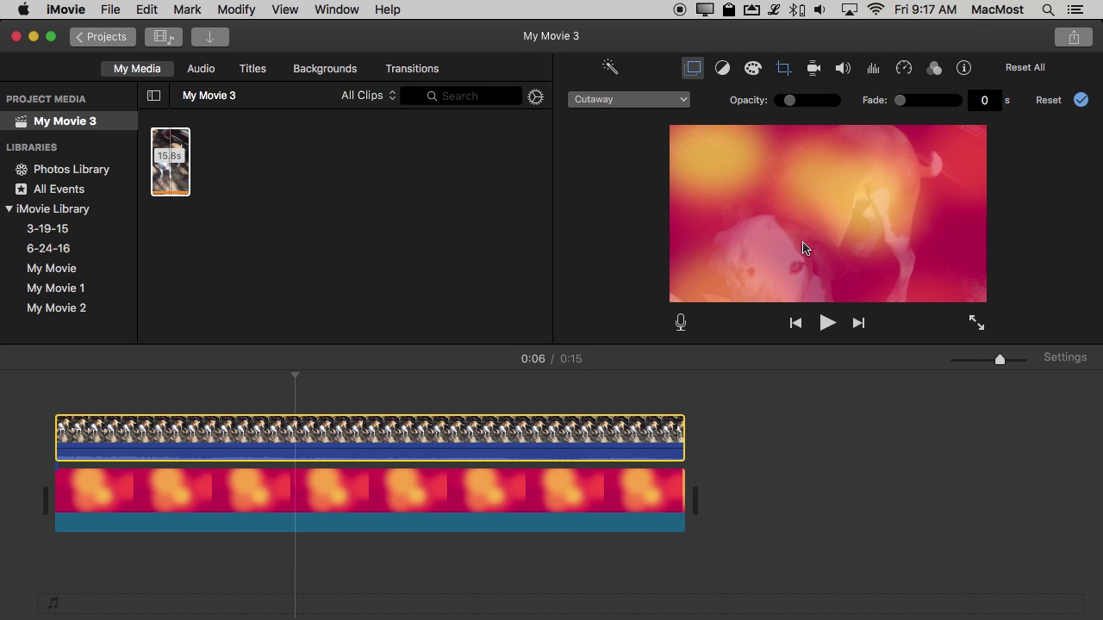
Color-correct the Blobs background: remove nearly all saturation, make the temperature much cooler, and raise the shadows.
left_click(284, 492)
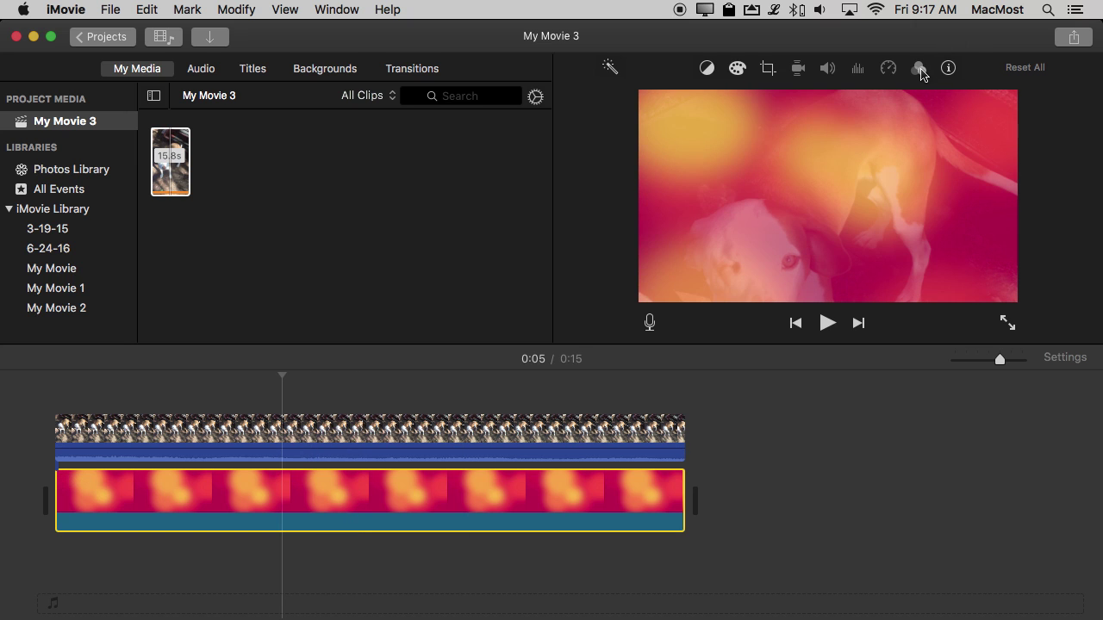
left_click(737, 69)
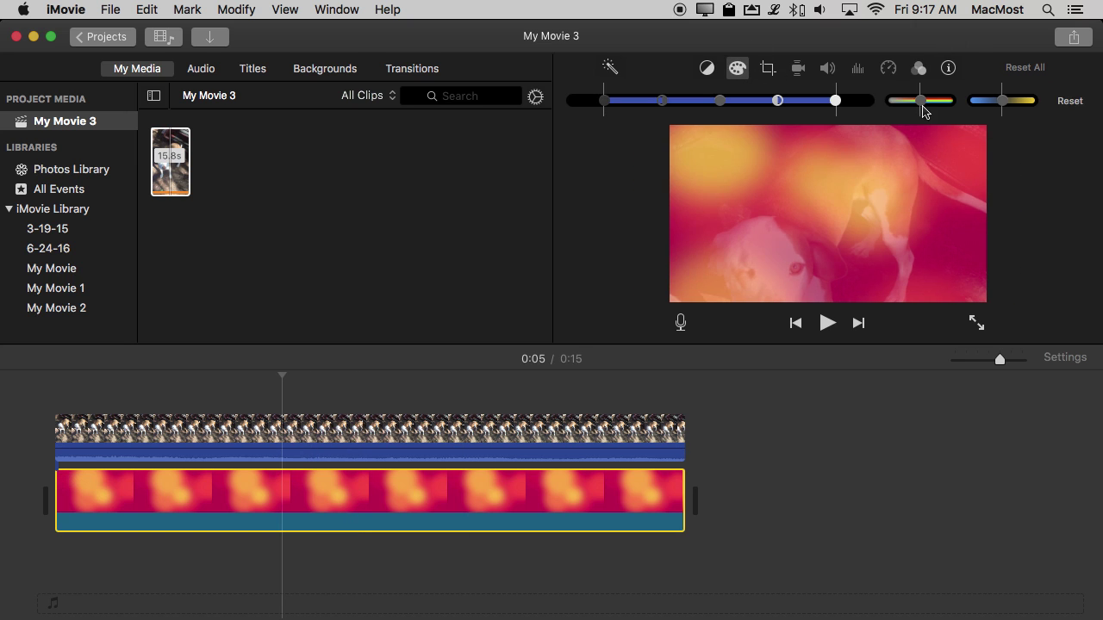
left_click_drag(924, 106, 893, 107)
left_click_drag(1002, 100, 984, 104)
left_click_drag(605, 101, 687, 114)
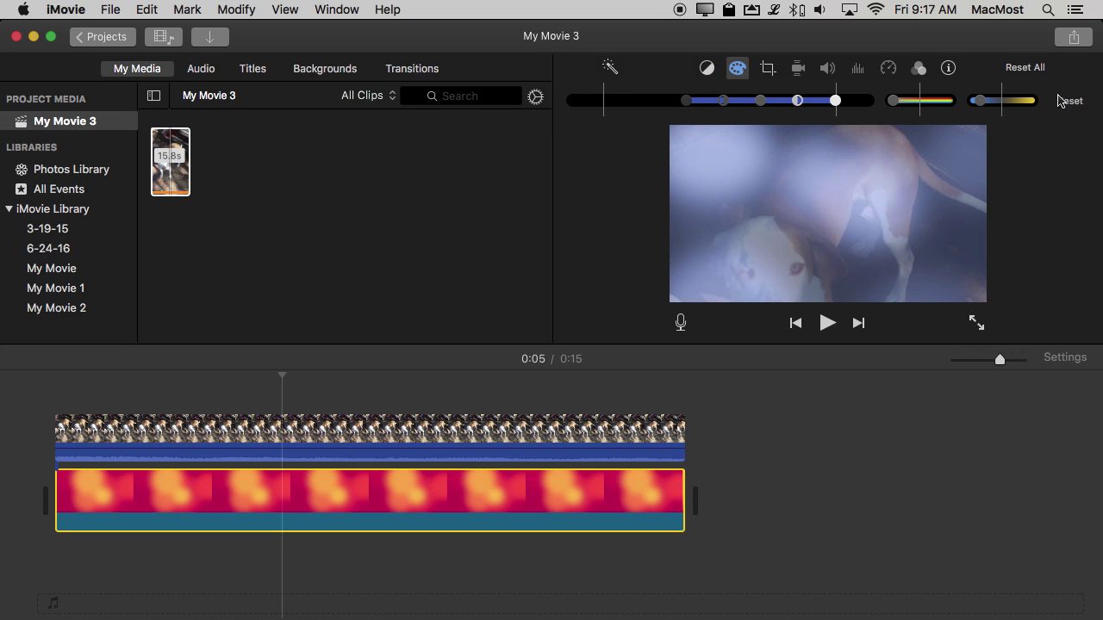
Add the Pull Focus title above the dog clip and stretch it across the clip's full length.
left_click(792, 437)
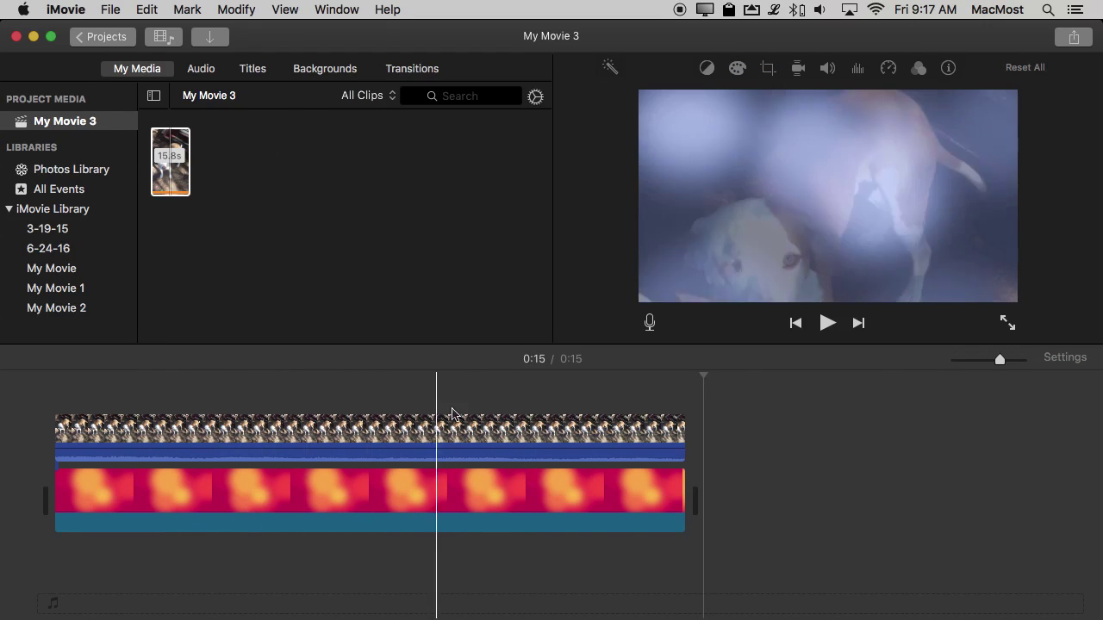
left_click(255, 70)
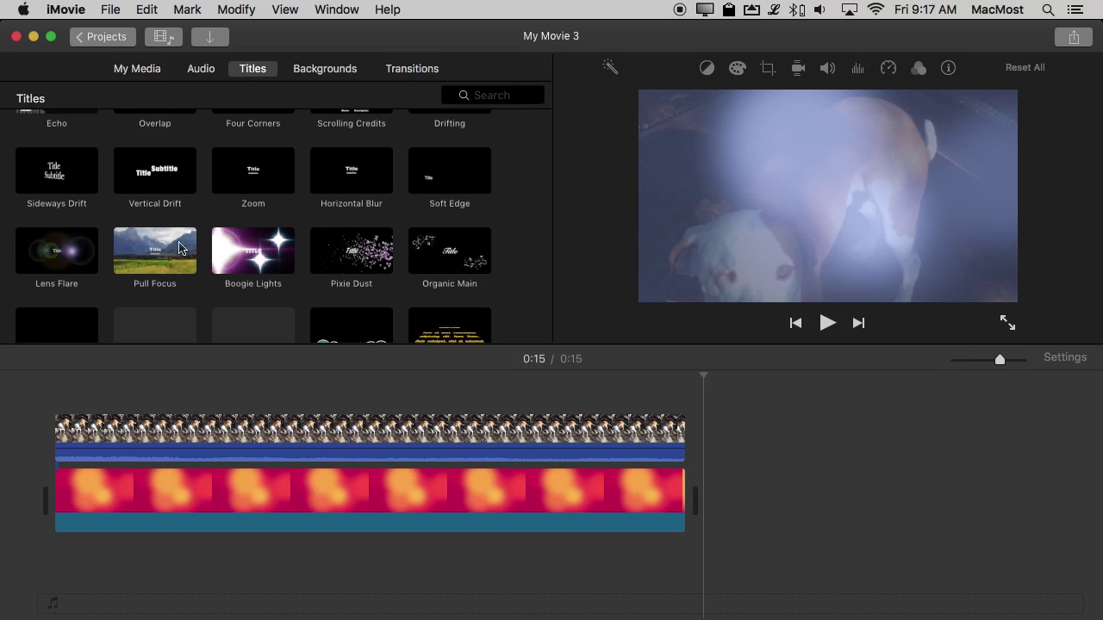
left_click(164, 251)
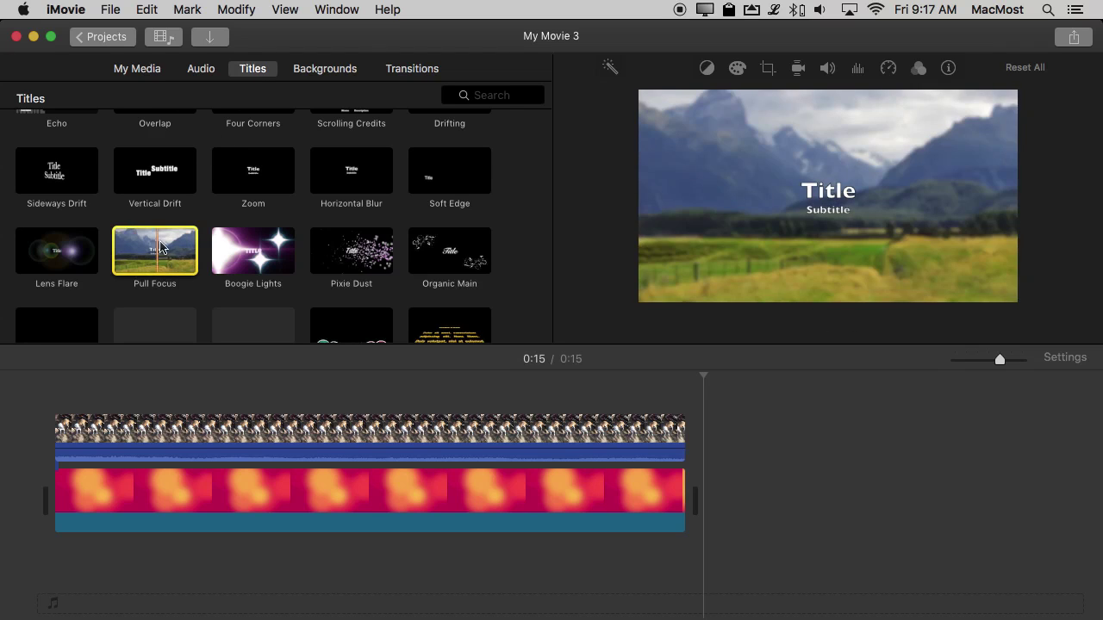
left_click_drag(172, 251, 161, 359)
left_click_drag(92, 396, 55, 395)
left_click(644, 402)
left_click_drag(209, 402, 684, 403)
left_click(618, 401)
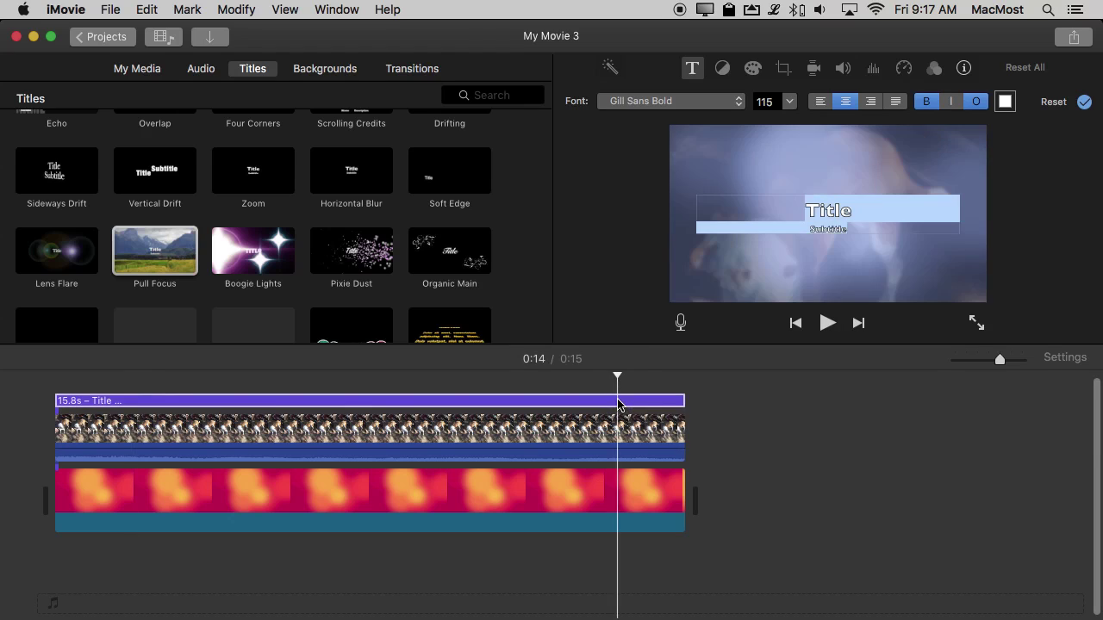
Delete the placeholder title and subtitle text from the Pull Focus title.
double_click(827, 209)
key("super+a")
key("BackSpace")
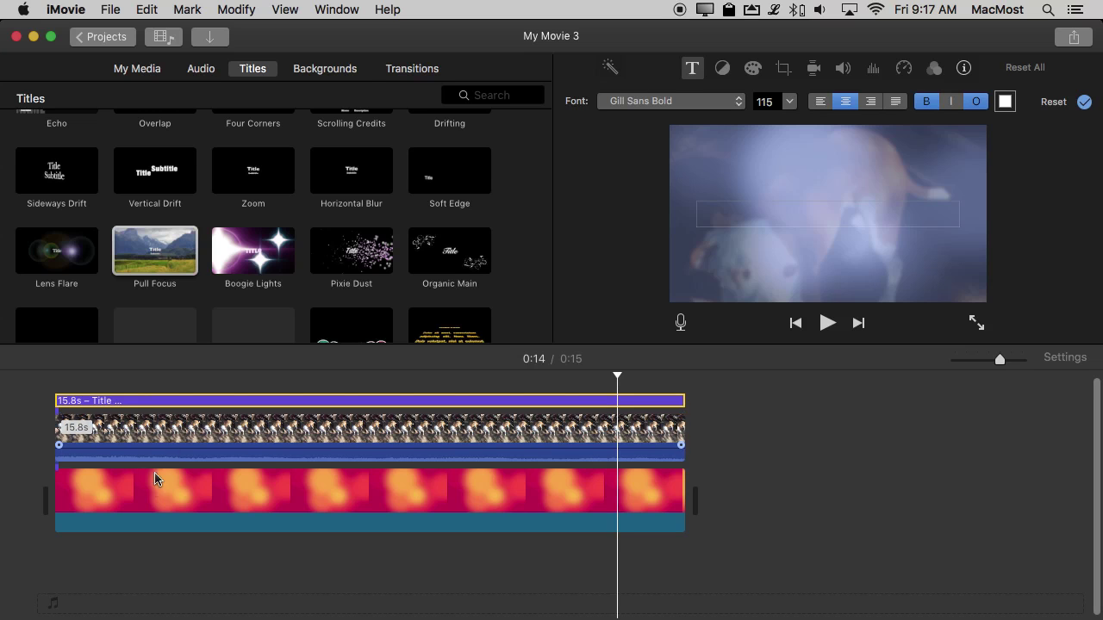
Apply the Dreamy clip filter to the overlaid dog clip above the Blobs background.
left_click(121, 429)
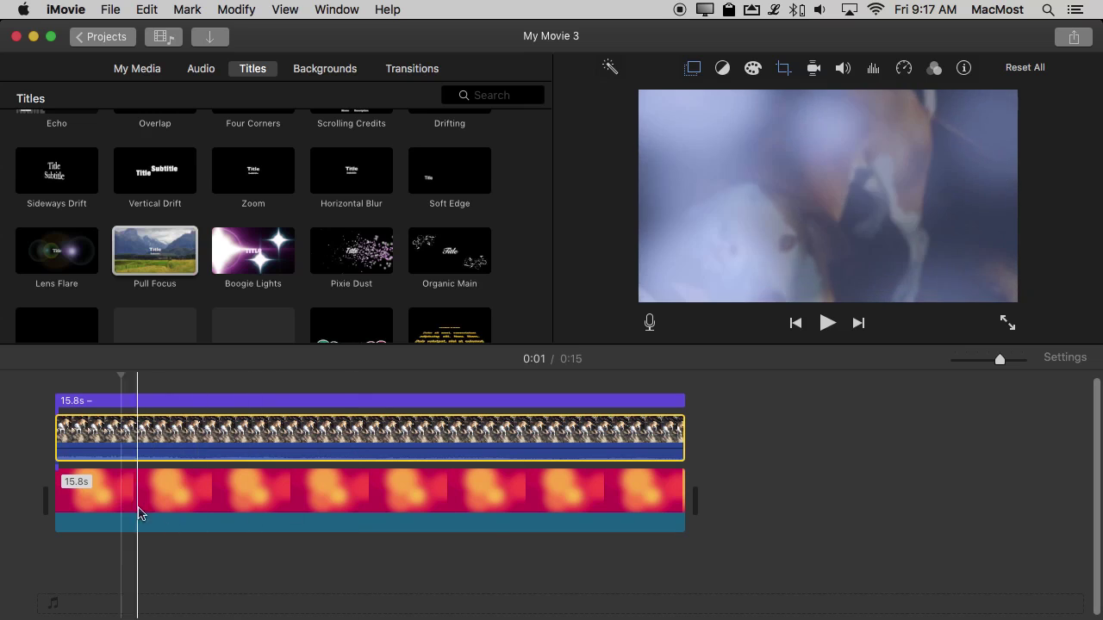
left_click(358, 435)
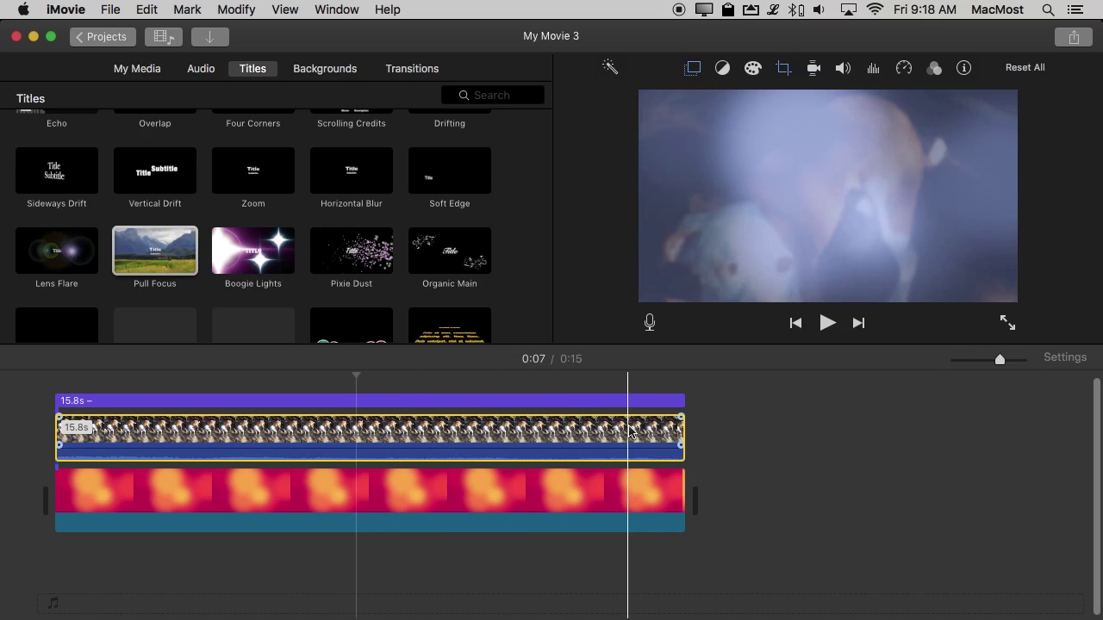
left_click(936, 69)
left_click(759, 99)
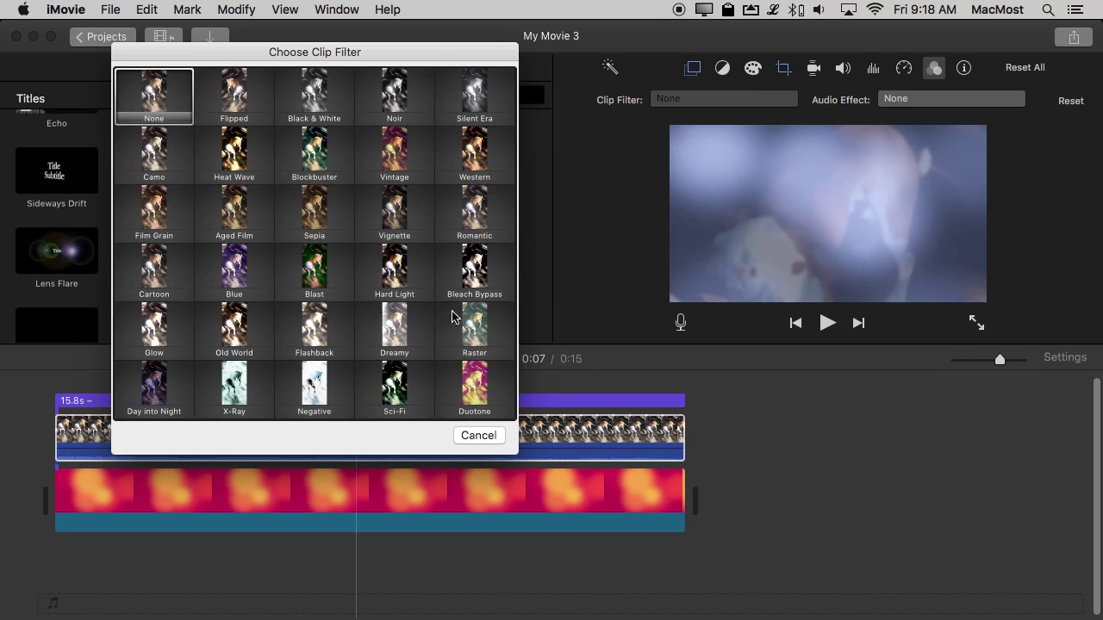
left_click(390, 331)
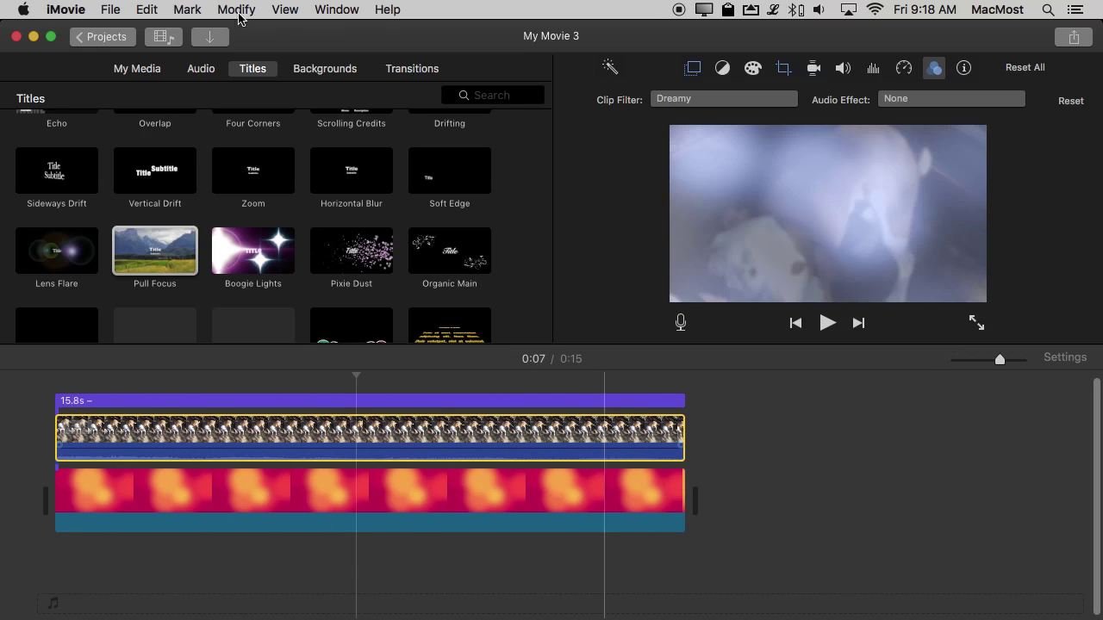
Export the blurred background movie as a file named background.mp4 on the Desktop and dismiss the export notification.
left_click(119, 10)
mouse_move(152, 255)
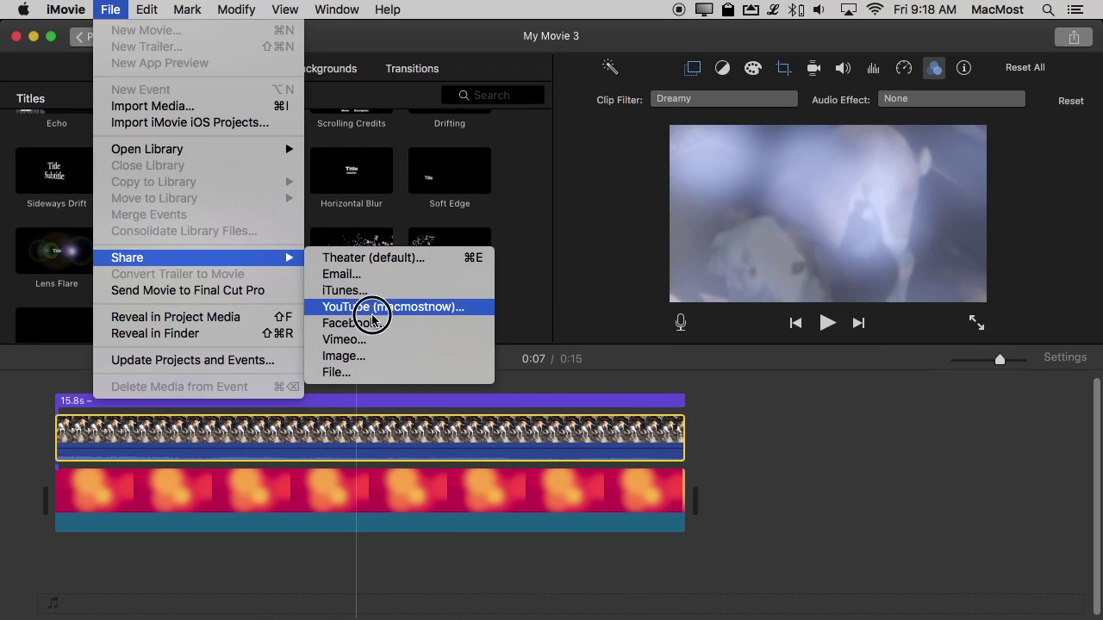
left_click(363, 372)
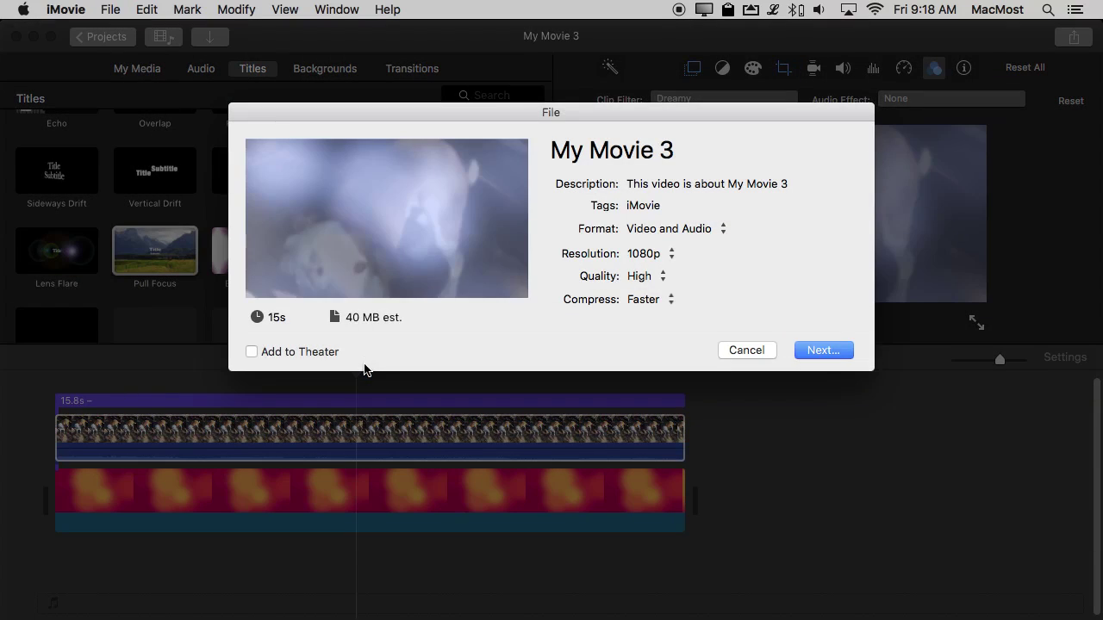
left_click(821, 351)
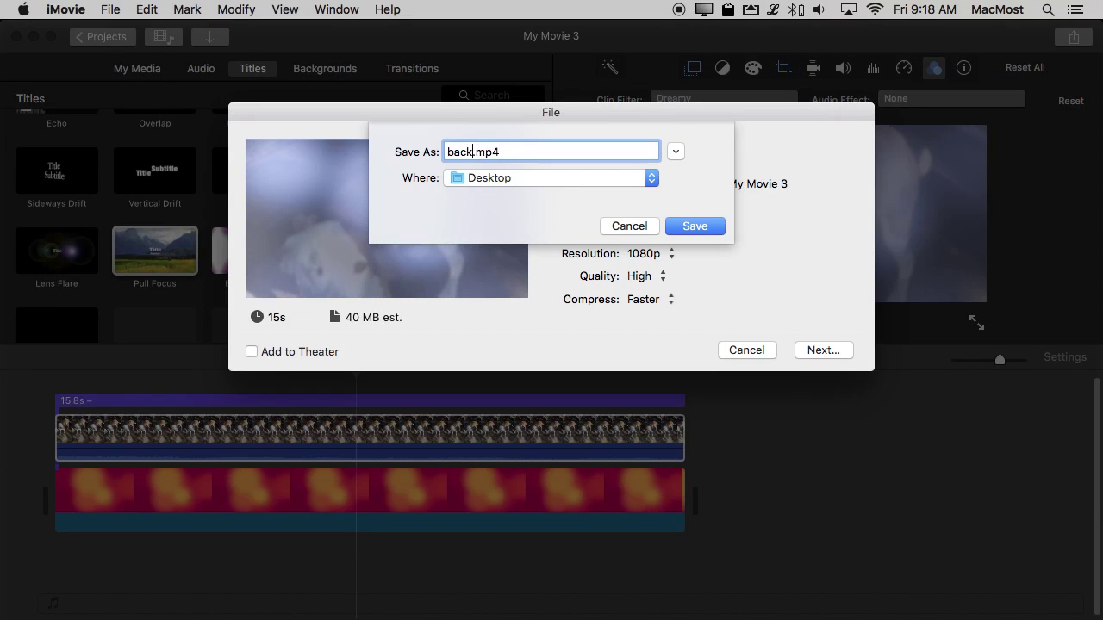
key("Return")
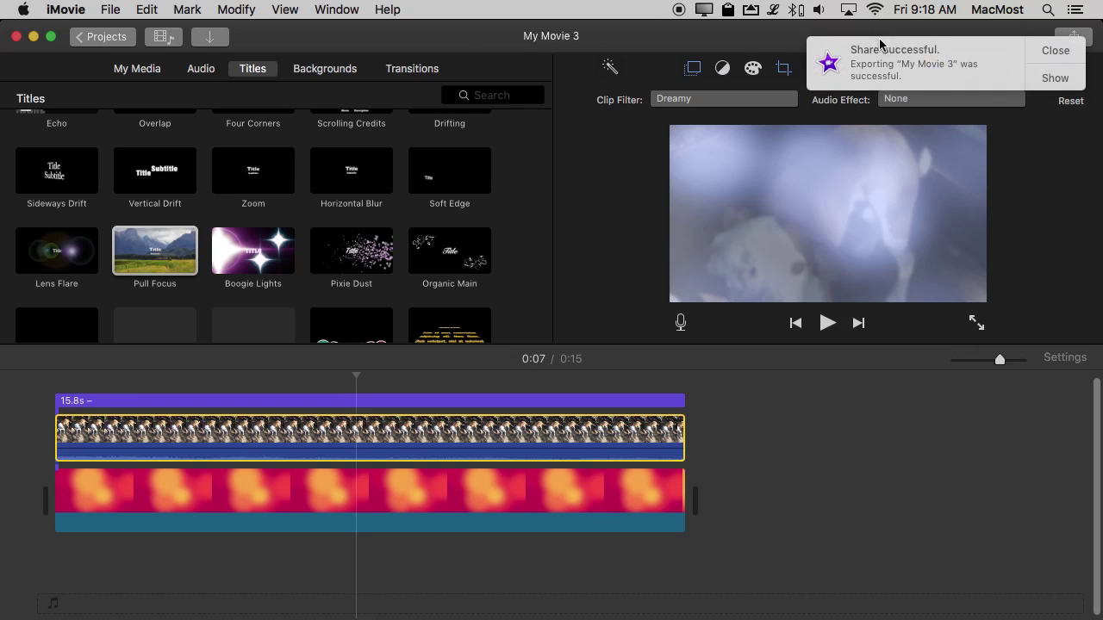
left_click(1057, 52)
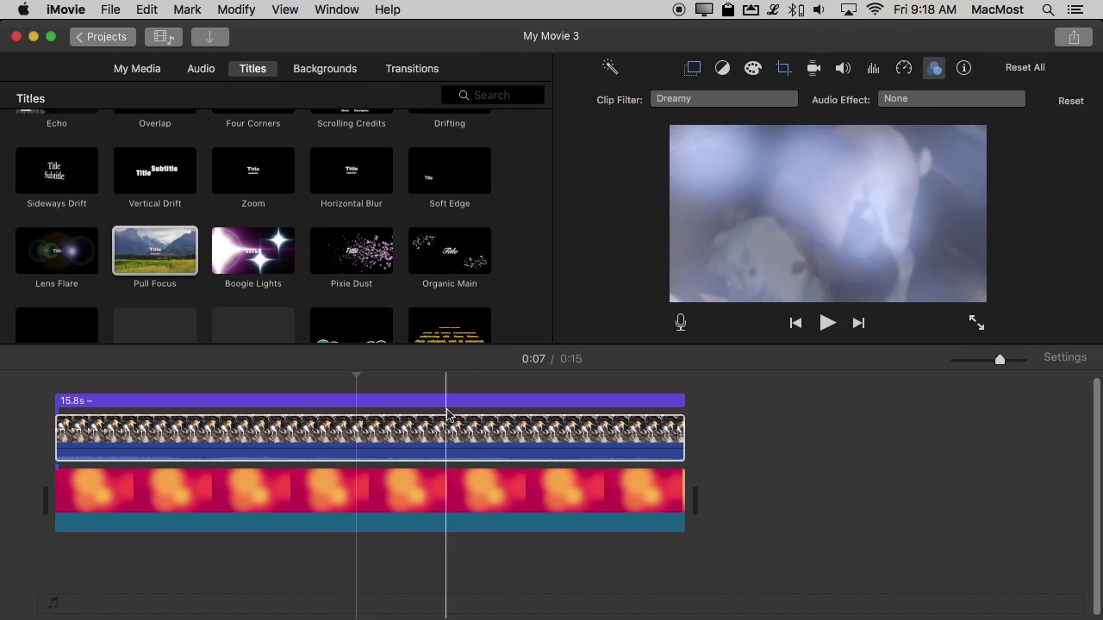
Clear the timeline by deleting the title, the dog clip and the Blobs background together.
left_click(382, 500)
left_click(279, 404)
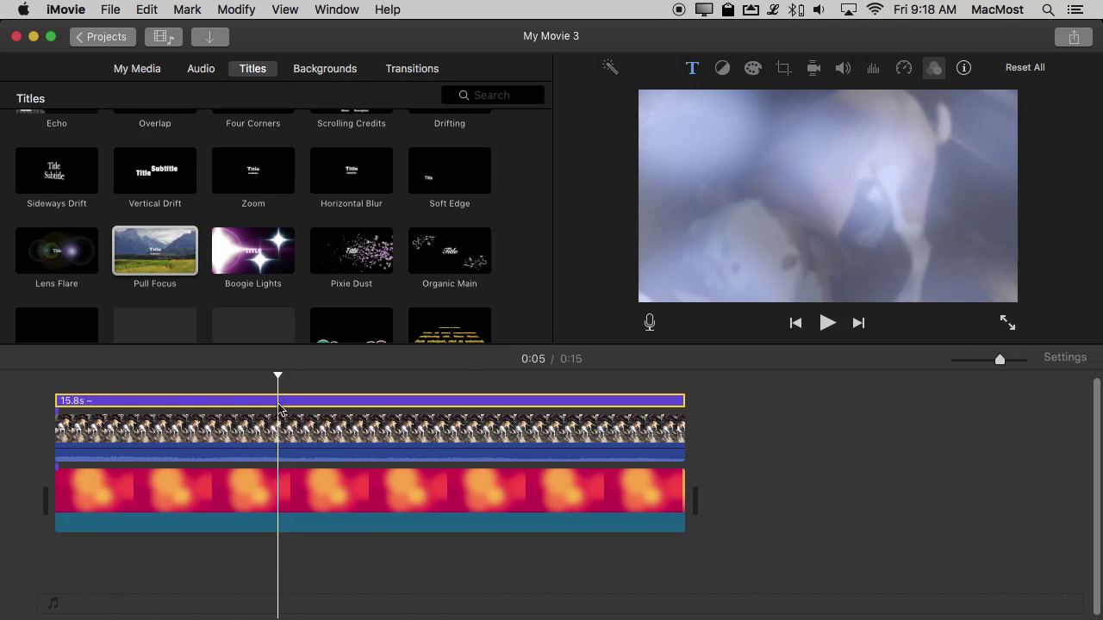
key("super+a")
key("Delete")
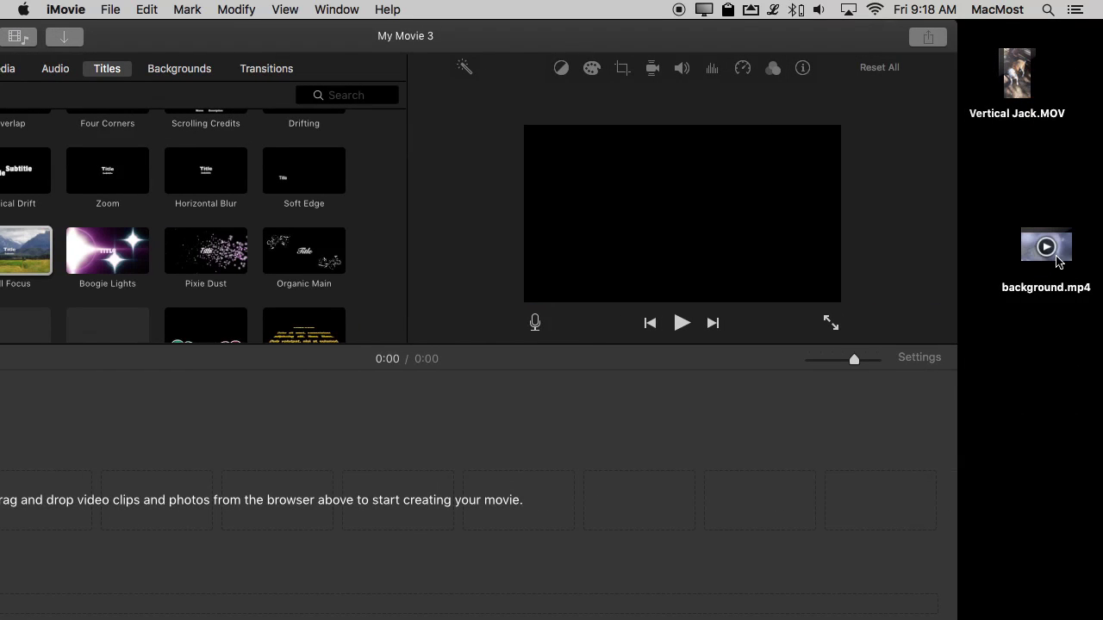
Bring the exported background.mp4 from the desktop into the empty timeline as the main clip.
left_click(1061, 257)
left_click_drag(1061, 258, 140, 512)
left_click_drag(164, 36, 312, 35)
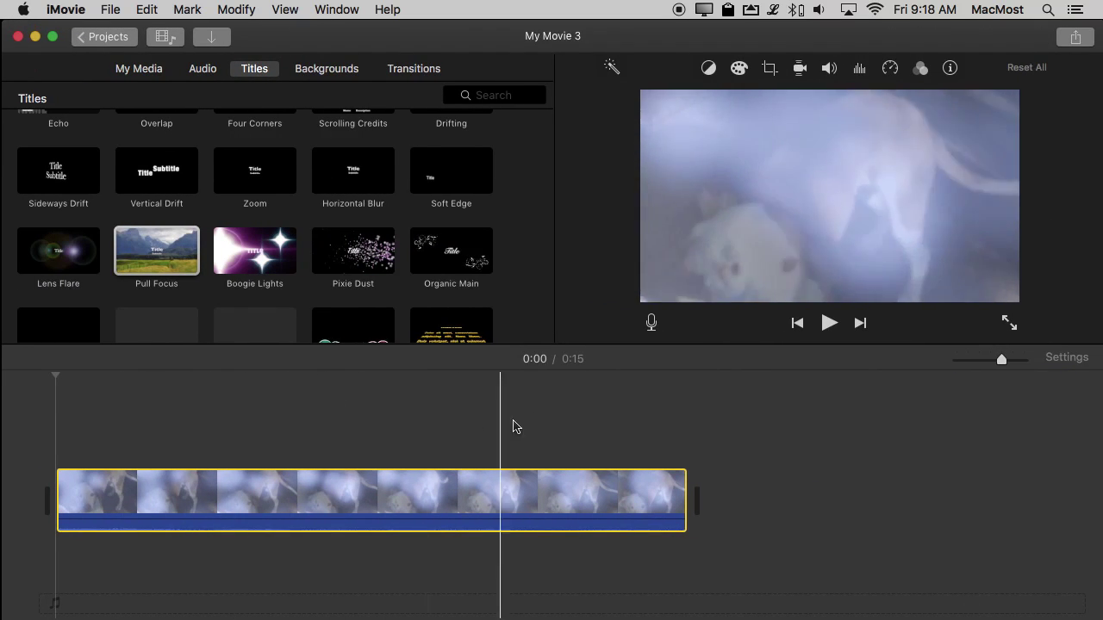
Overlay the original vertical dog clip as a cutaway above the background clip and mute the background clip's audio.
left_click(148, 73)
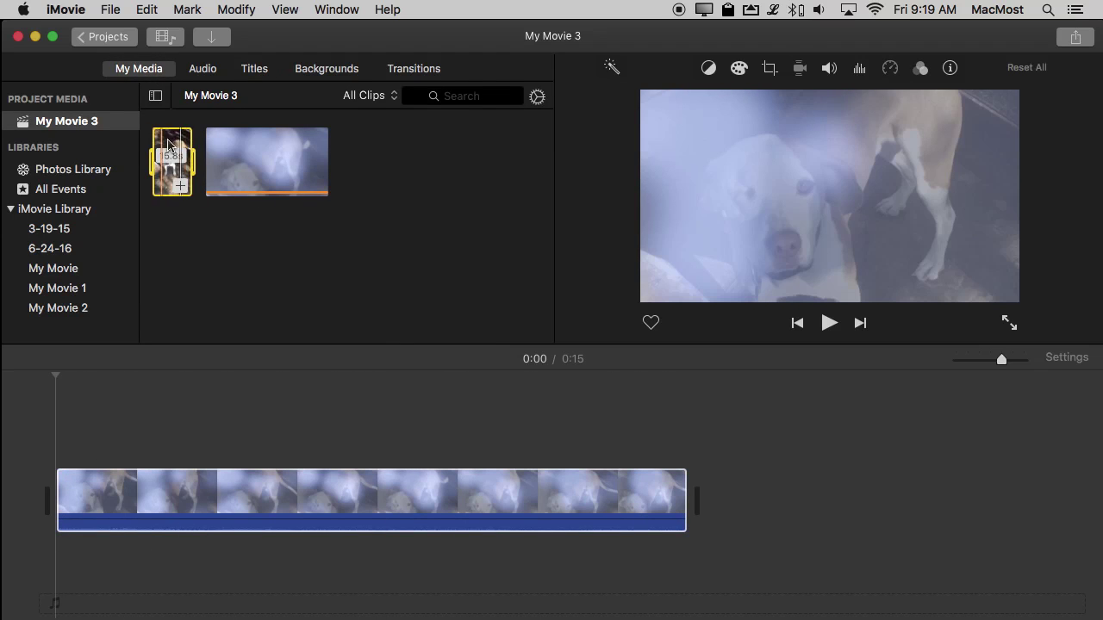
left_click_drag(182, 177, 76, 439)
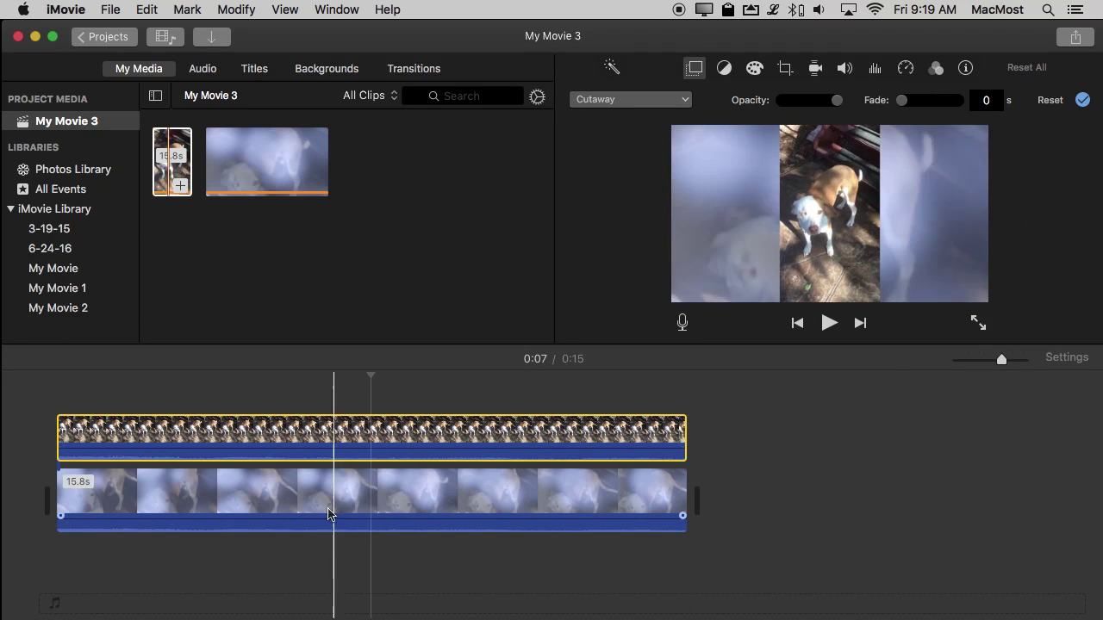
left_click_drag(278, 517, 280, 556)
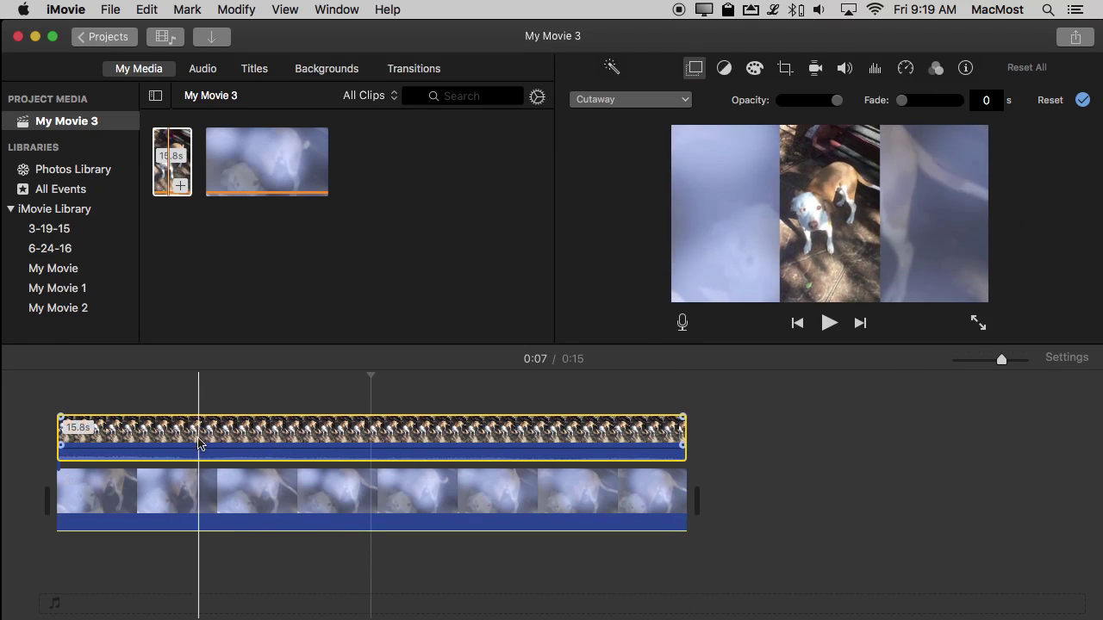